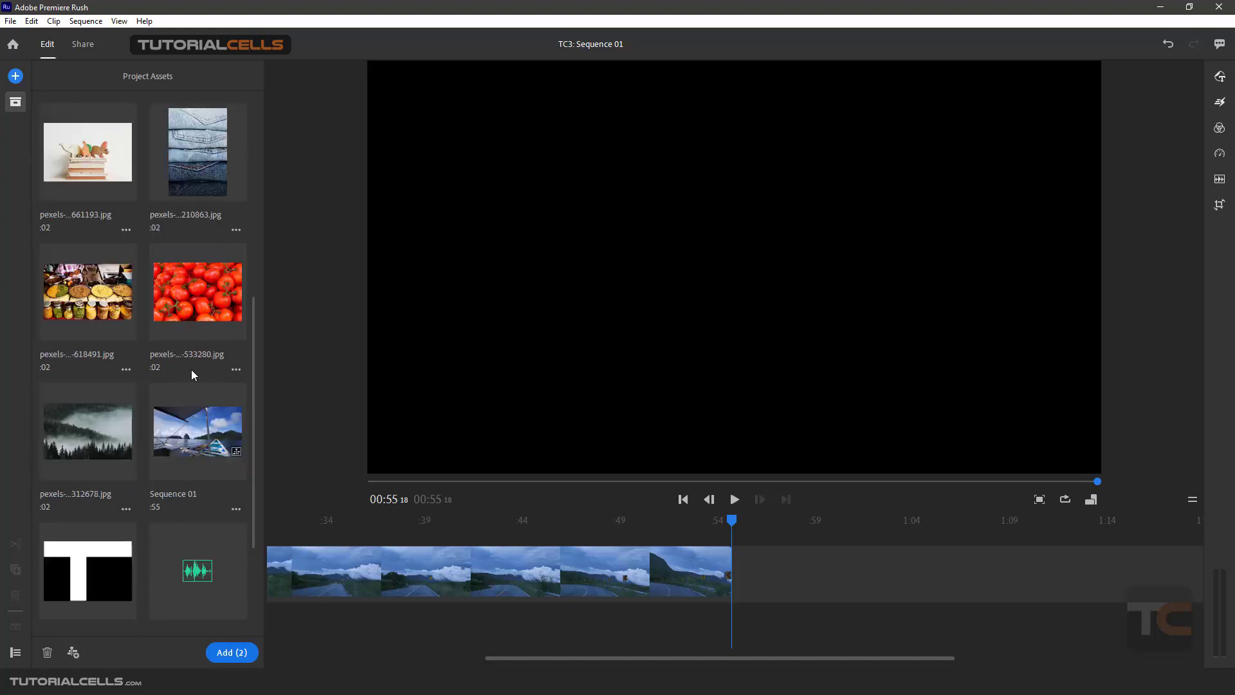
Step: Append the boat, forest, tomato and spice assets after the road footage, then close Project Assets
{"action": "left_click", "coordinate": [196, 307]}
{"action": "left_click", "coordinate": [87, 293]}
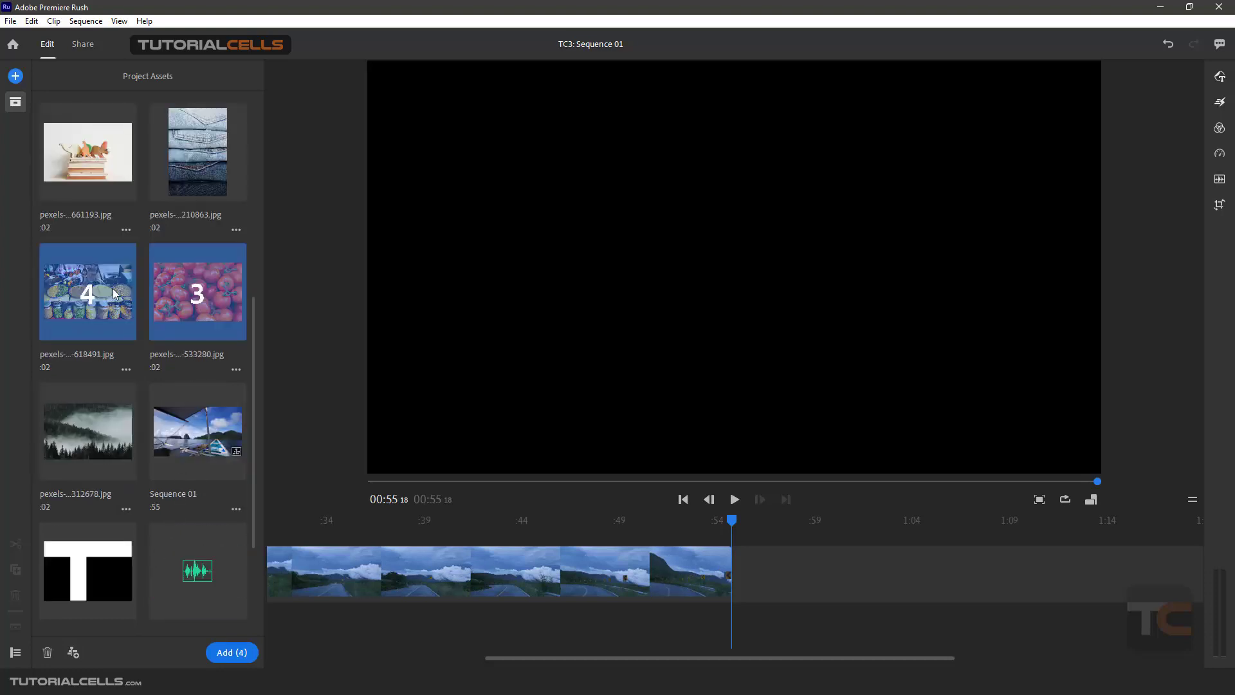
{"action": "left_click", "coordinate": [230, 652]}
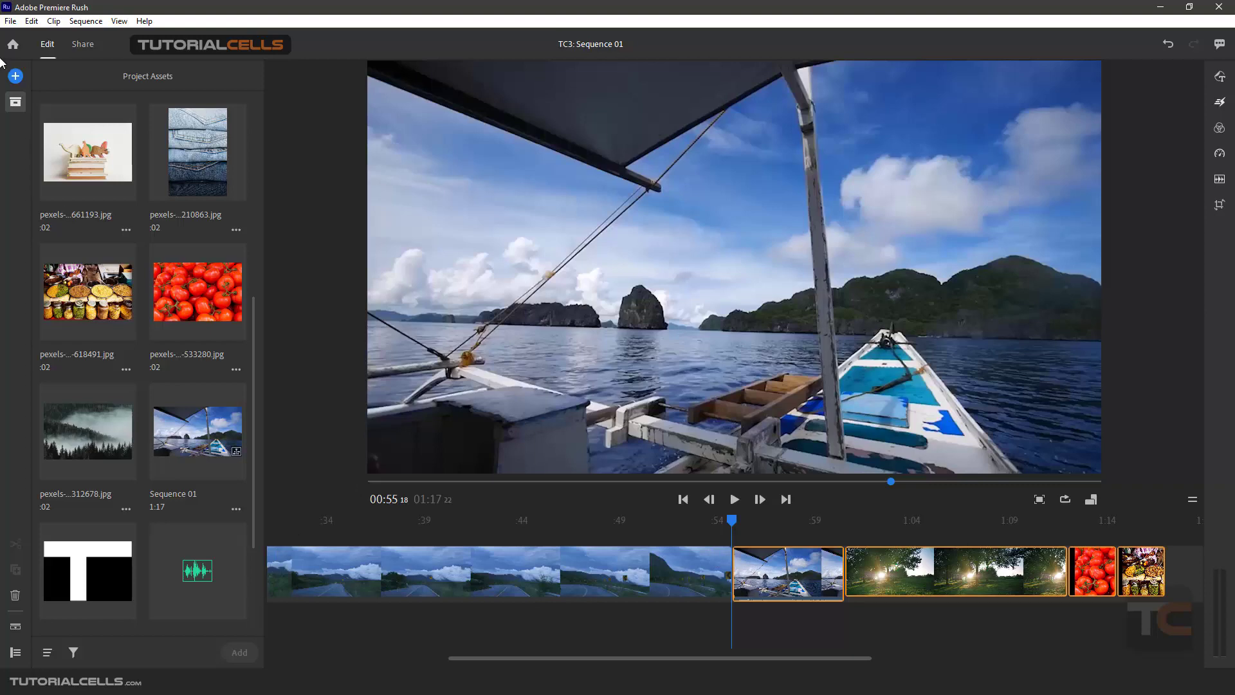
{"action": "left_click", "coordinate": [14, 104]}
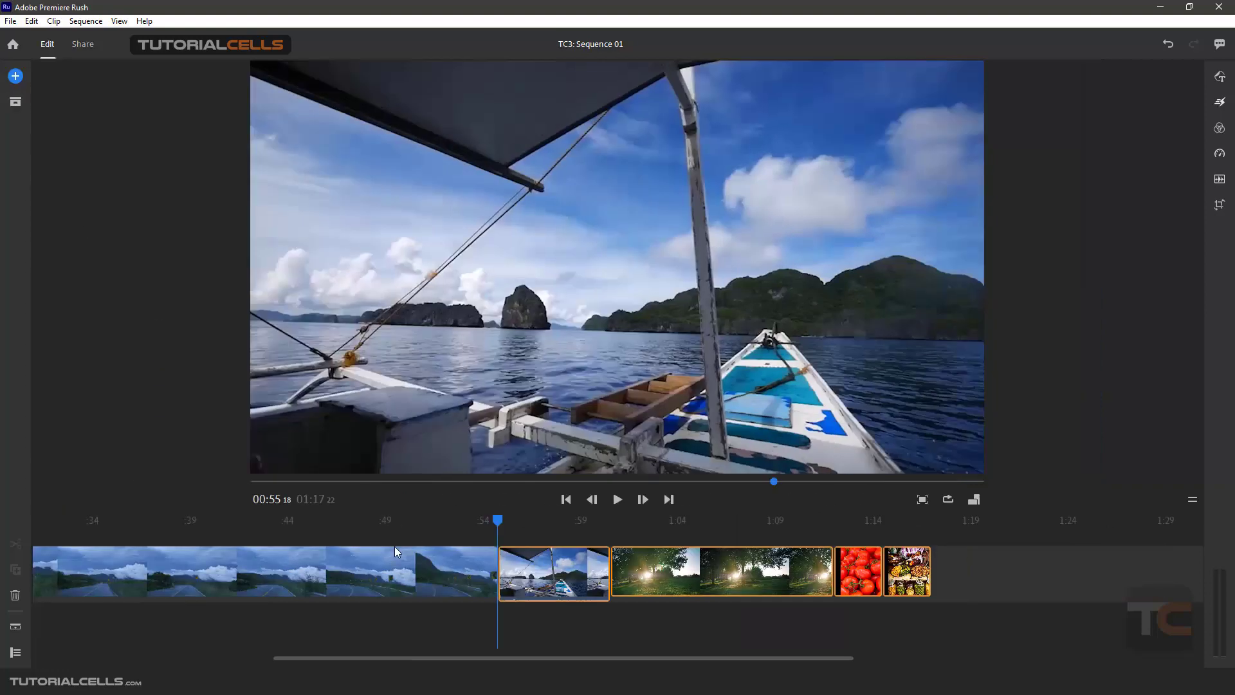
{"action": "left_click_drag", "start_coordinate": [503, 524], "coordinate": [406, 520]}
{"action": "left_click", "coordinate": [615, 504]}
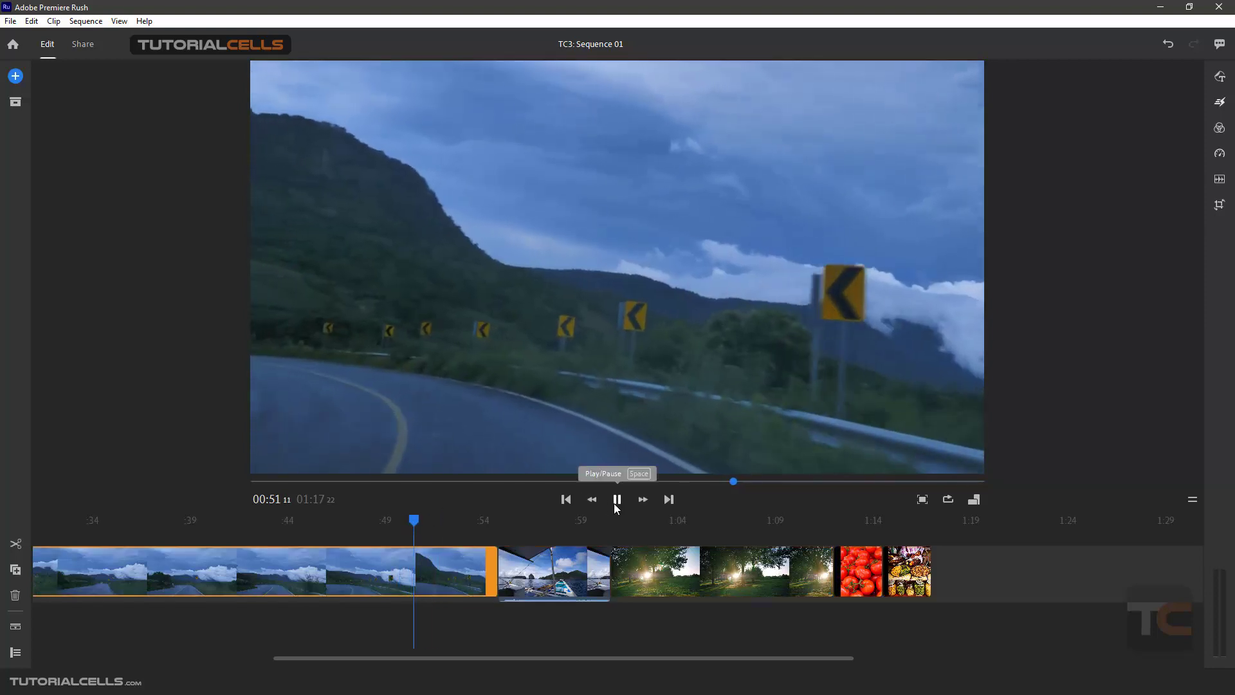
{"action": "left_click", "coordinate": [616, 504]}
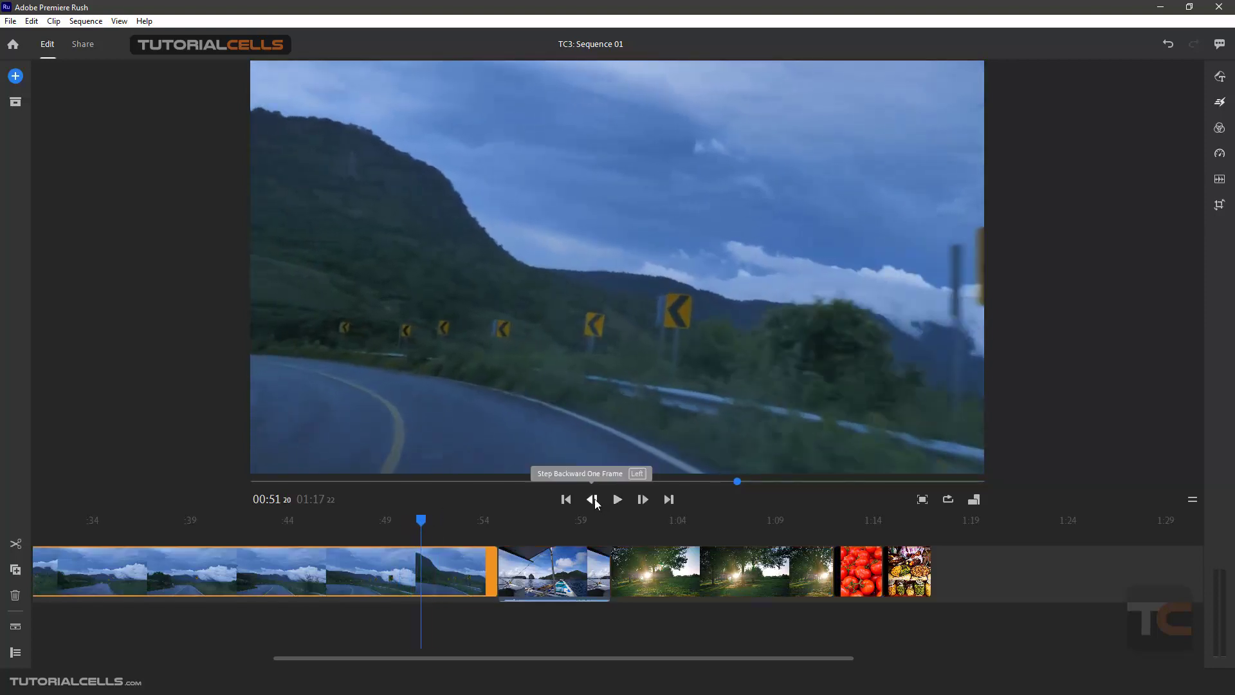
{"action": "left_click", "coordinate": [592, 500]}
{"action": "left_click", "coordinate": [593, 500]}
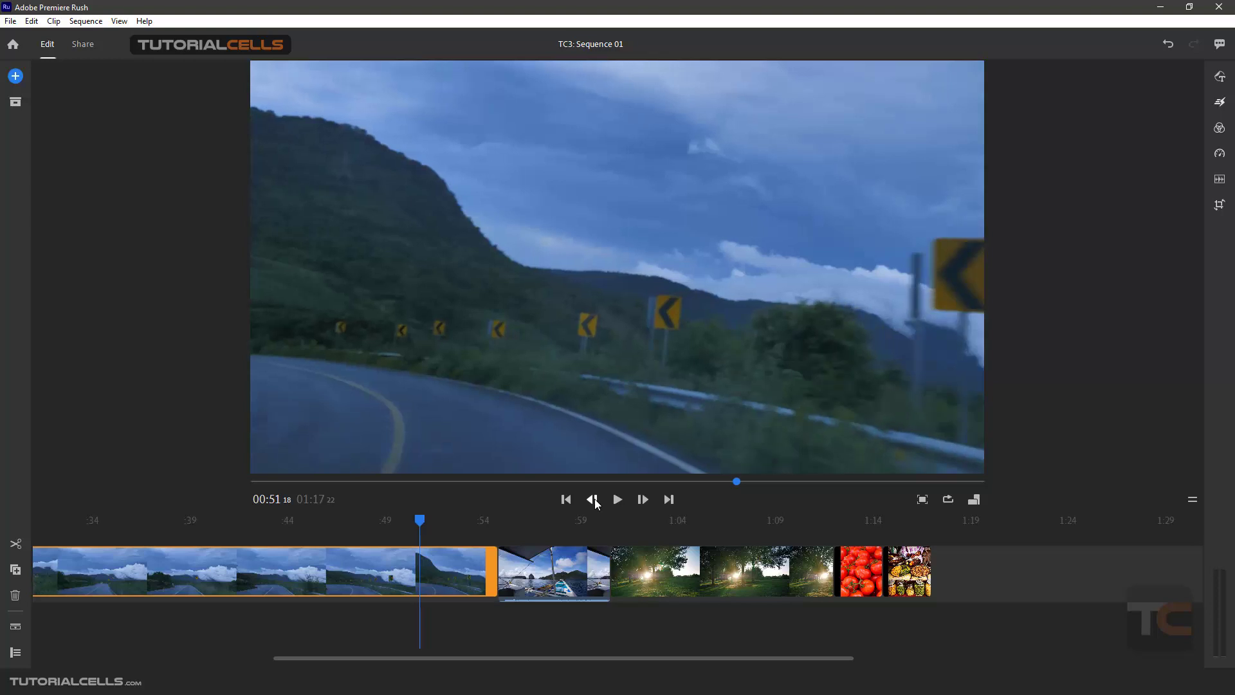
{"action": "left_click", "coordinate": [592, 500]}
{"action": "left_click", "coordinate": [592, 501]}
{"action": "left_click", "coordinate": [641, 500]}
{"action": "left_click", "coordinate": [641, 500]}
{"action": "left_click", "coordinate": [642, 500]}
{"action": "left_click", "coordinate": [642, 500]}
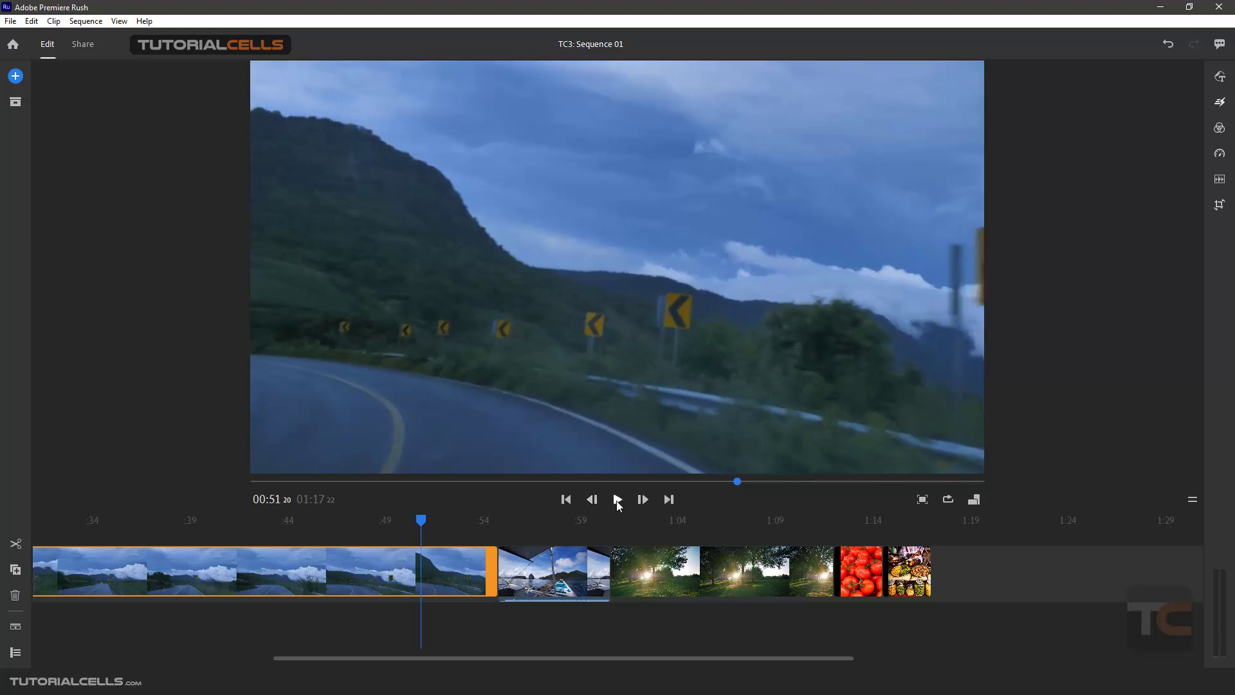
{"action": "left_click", "coordinate": [566, 500]}
{"action": "left_click", "coordinate": [566, 499]}
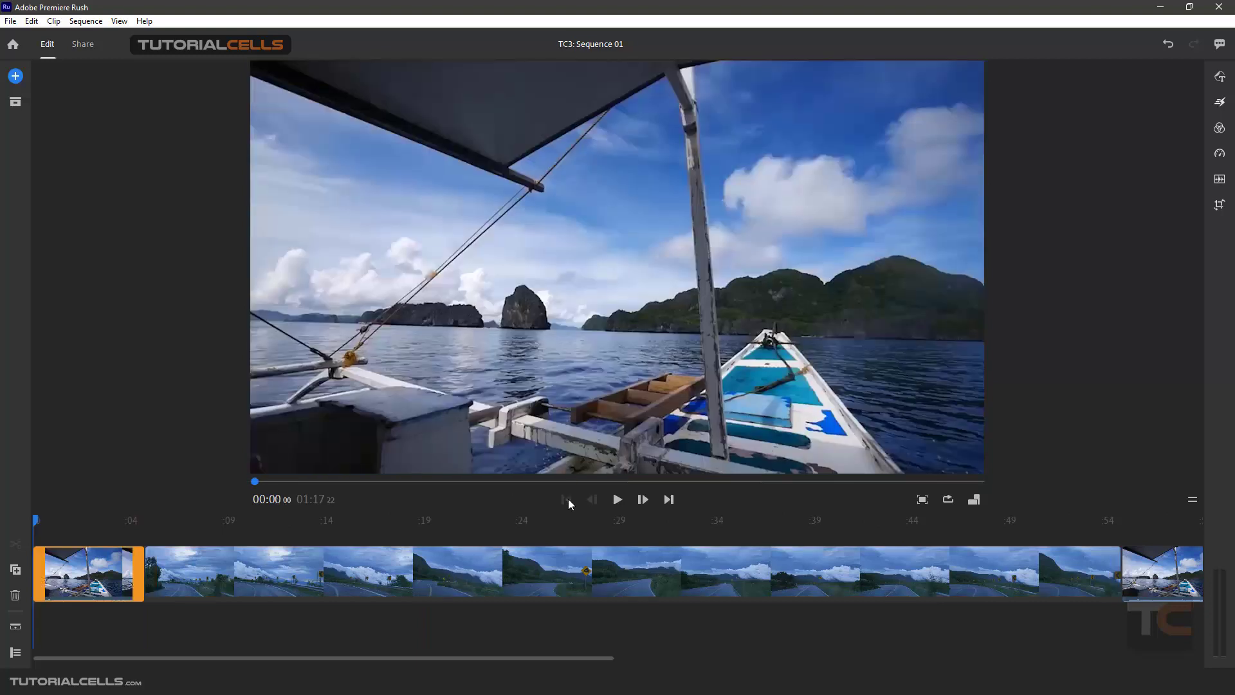
{"action": "left_click", "coordinate": [642, 500]}
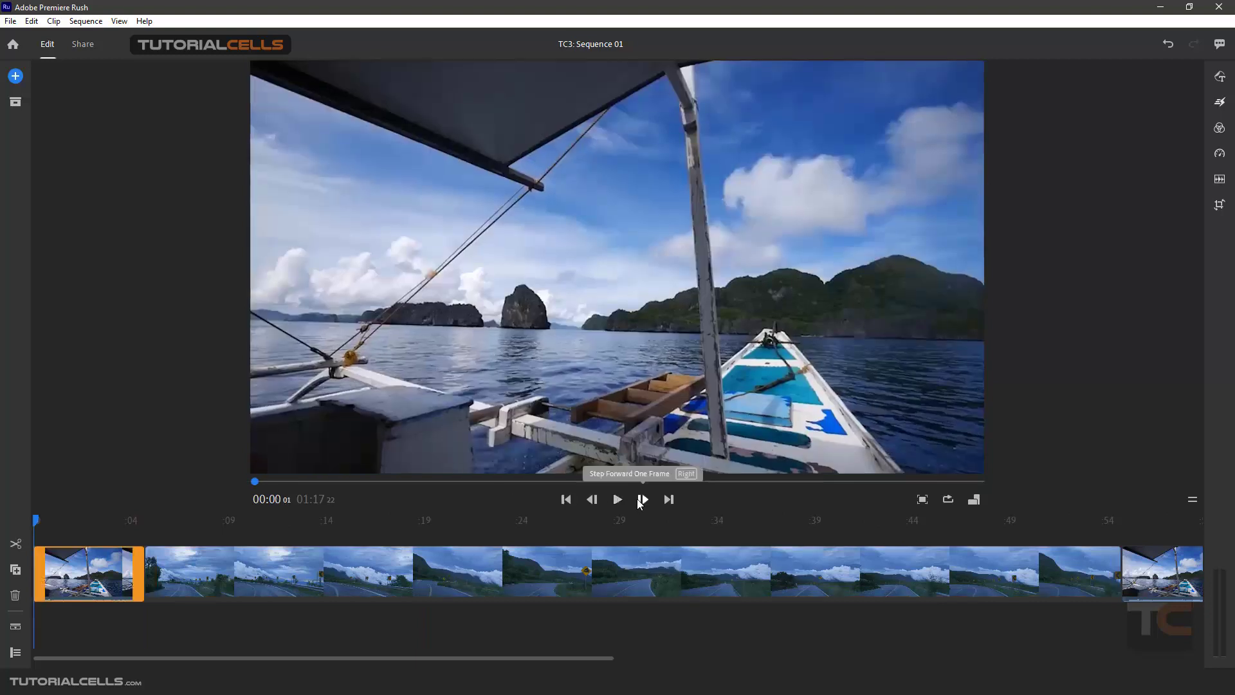
{"action": "left_click", "coordinate": [642, 501]}
{"action": "left_click", "coordinate": [641, 500]}
{"action": "left_click", "coordinate": [642, 501]}
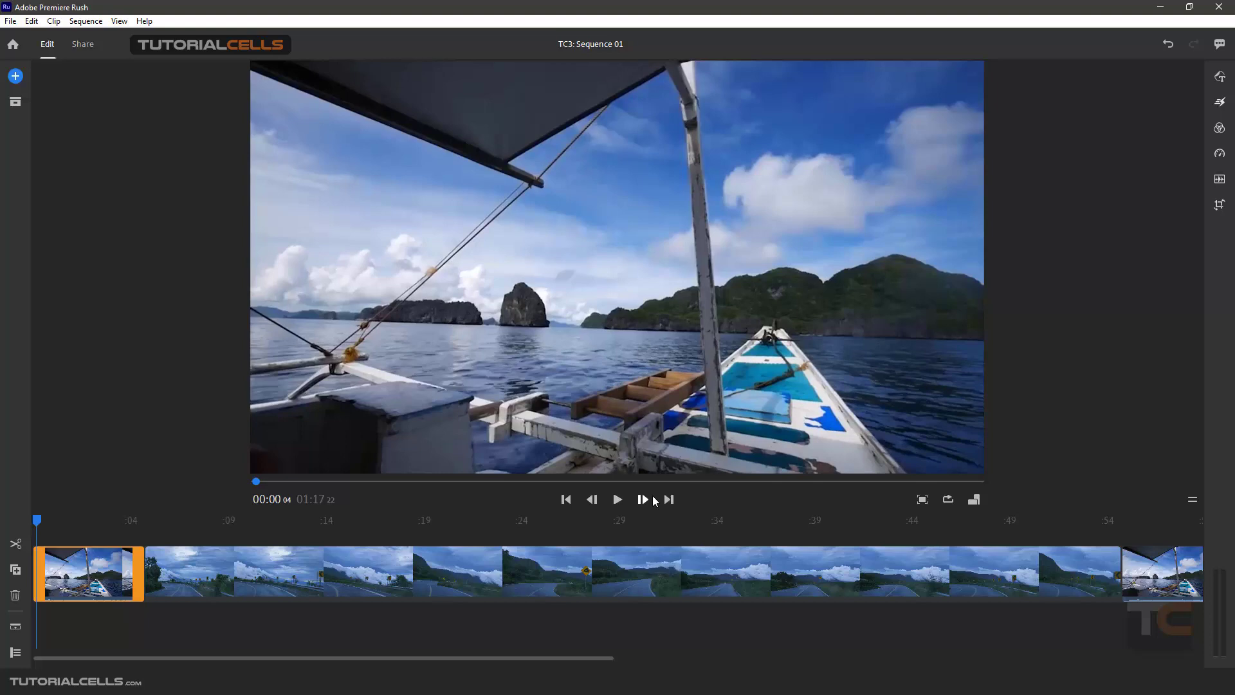
{"action": "left_click", "coordinate": [668, 500]}
{"action": "left_click", "coordinate": [668, 500]}
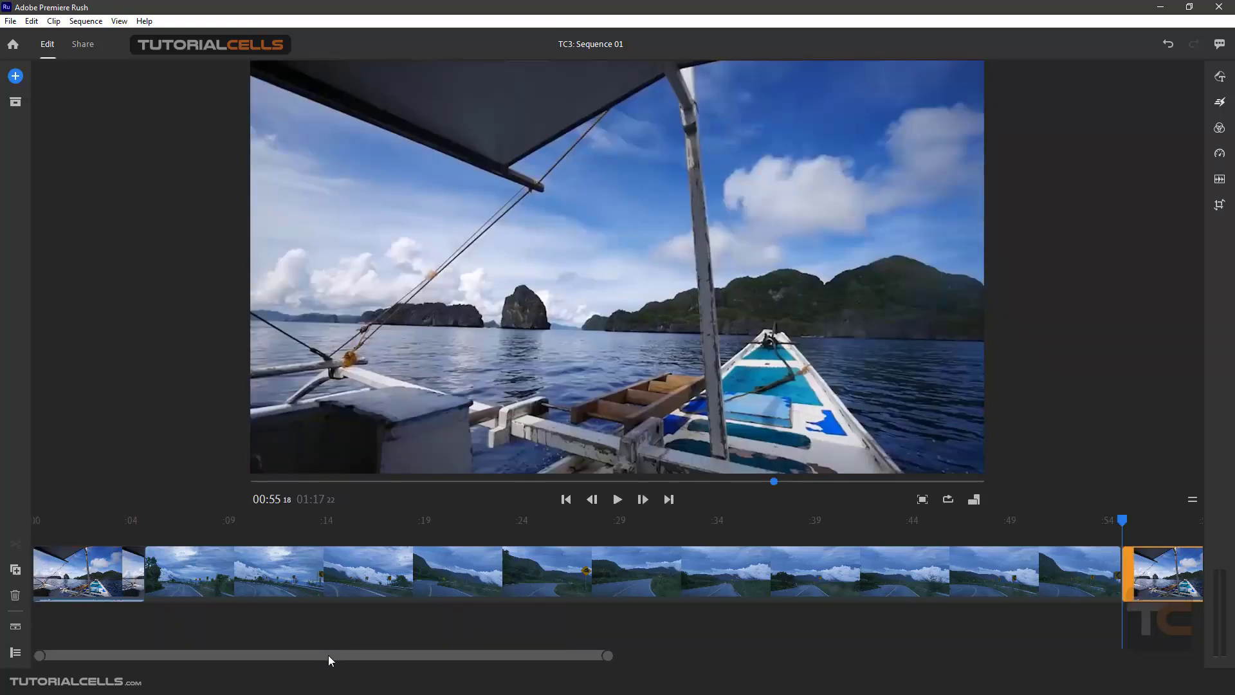
Step: Zoom out and pan the timeline until the road, boat, forest, tomato and spice clips all show
{"action": "mouse_move", "coordinate": [337, 654]}
{"action": "left_mouse_down"}
{"action": "mouse_move", "coordinate": [701, 640]}
{"action": "mouse_move", "coordinate": [321, 654]}
{"action": "mouse_move", "coordinate": [870, 649]}
{"action": "mouse_move", "coordinate": [318, 663]}
{"action": "mouse_move", "coordinate": [915, 648]}
{"action": "mouse_move", "coordinate": [317, 662]}
{"action": "left_mouse_up"}
{"action": "mouse_move", "coordinate": [608, 656]}
{"action": "left_click_drag", "start_coordinate": [609, 656], "coordinate": [857, 655]}
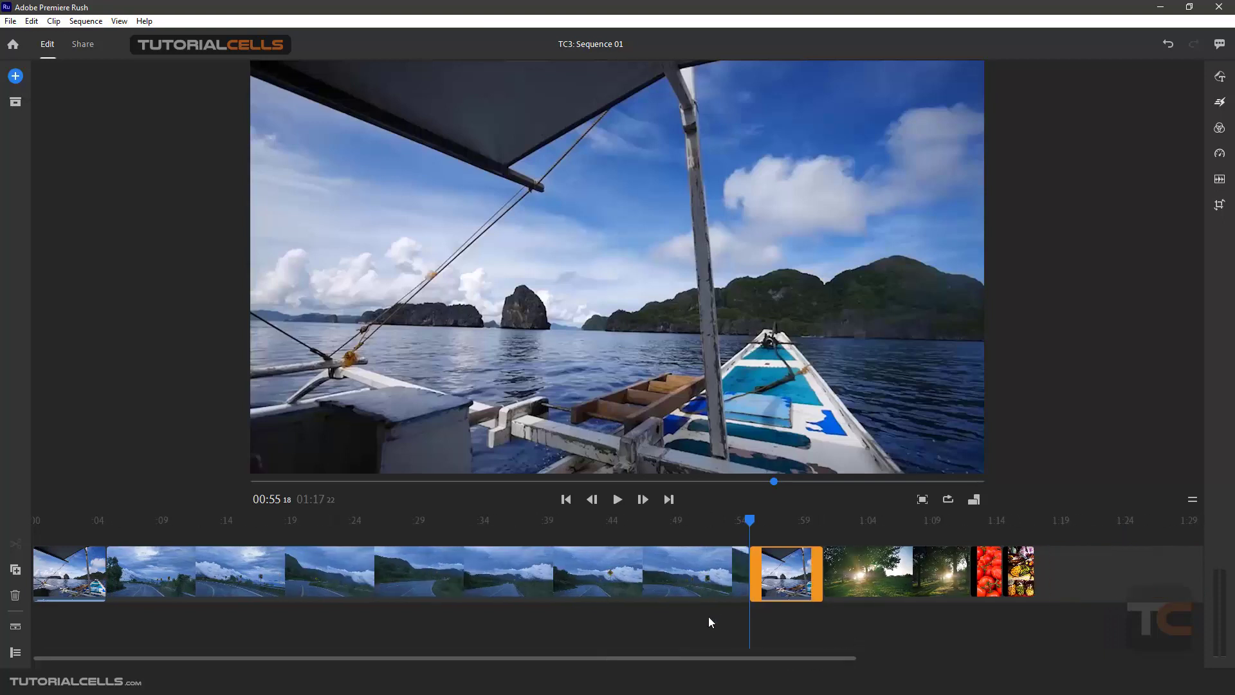
{"action": "left_click_drag", "start_coordinate": [690, 658], "coordinate": [465, 647]}
{"action": "left_click", "coordinate": [604, 571]}
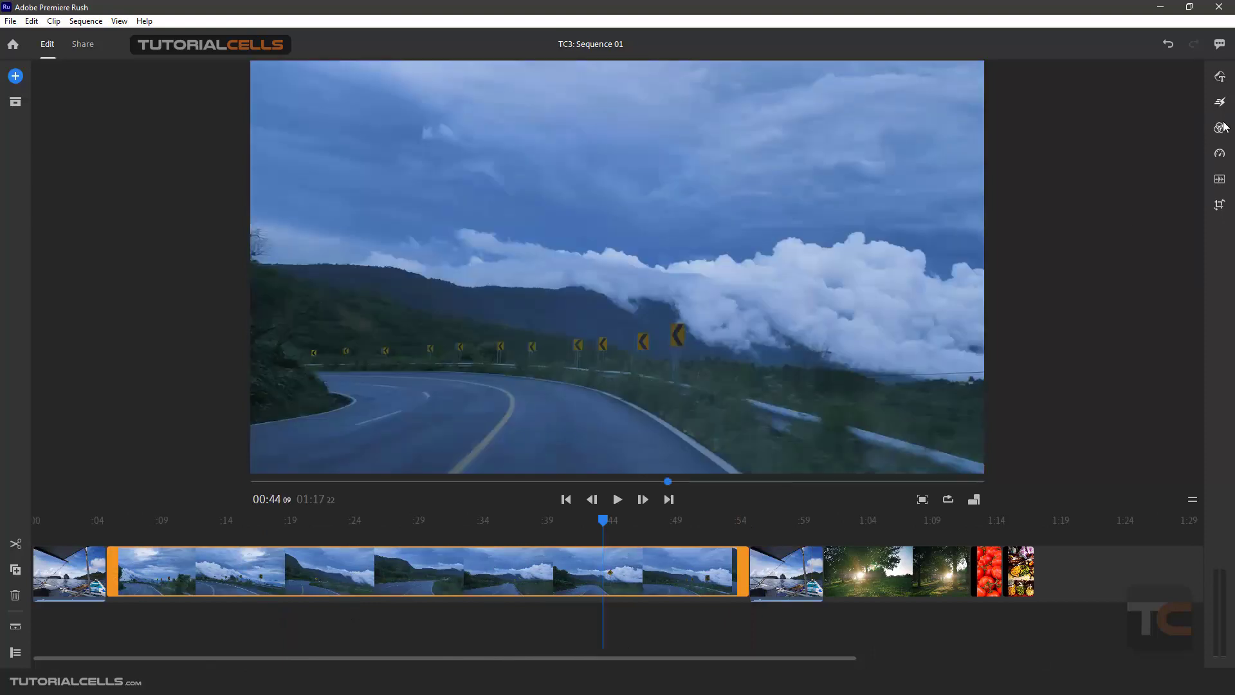
{"action": "left_click", "coordinate": [1220, 205]}
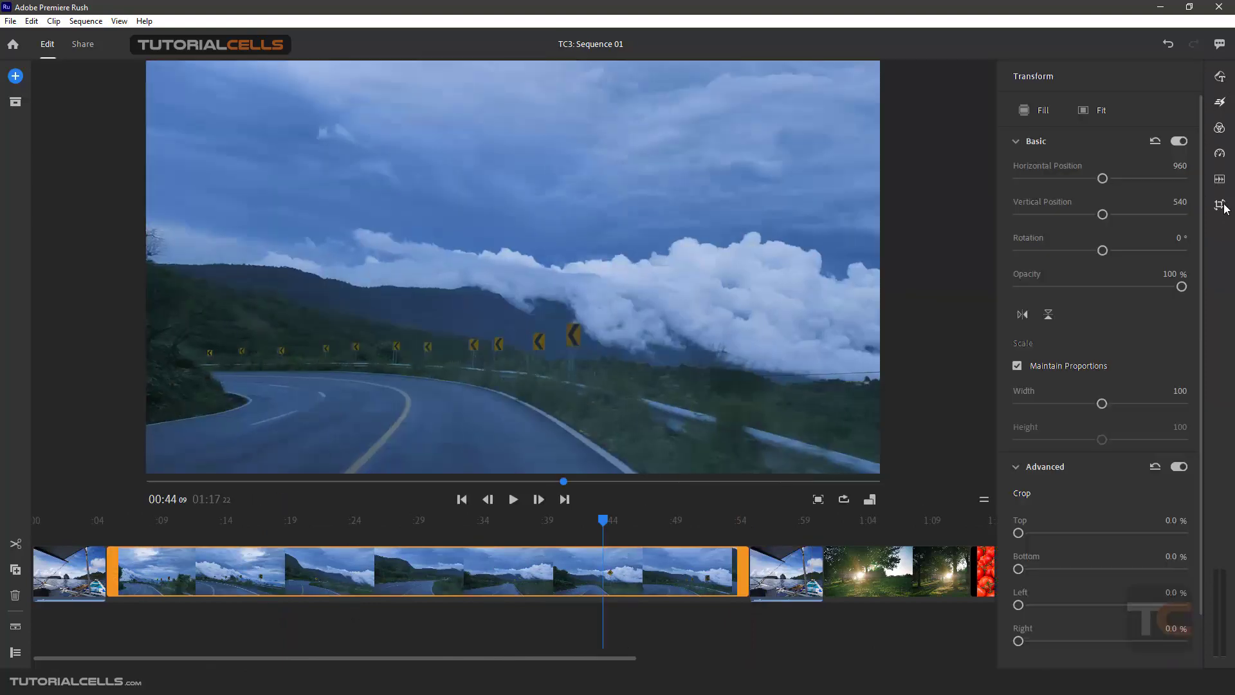
{"action": "left_click", "coordinate": [860, 571]}
{"action": "left_click", "coordinate": [786, 585]}
{"action": "left_click", "coordinate": [697, 584]}
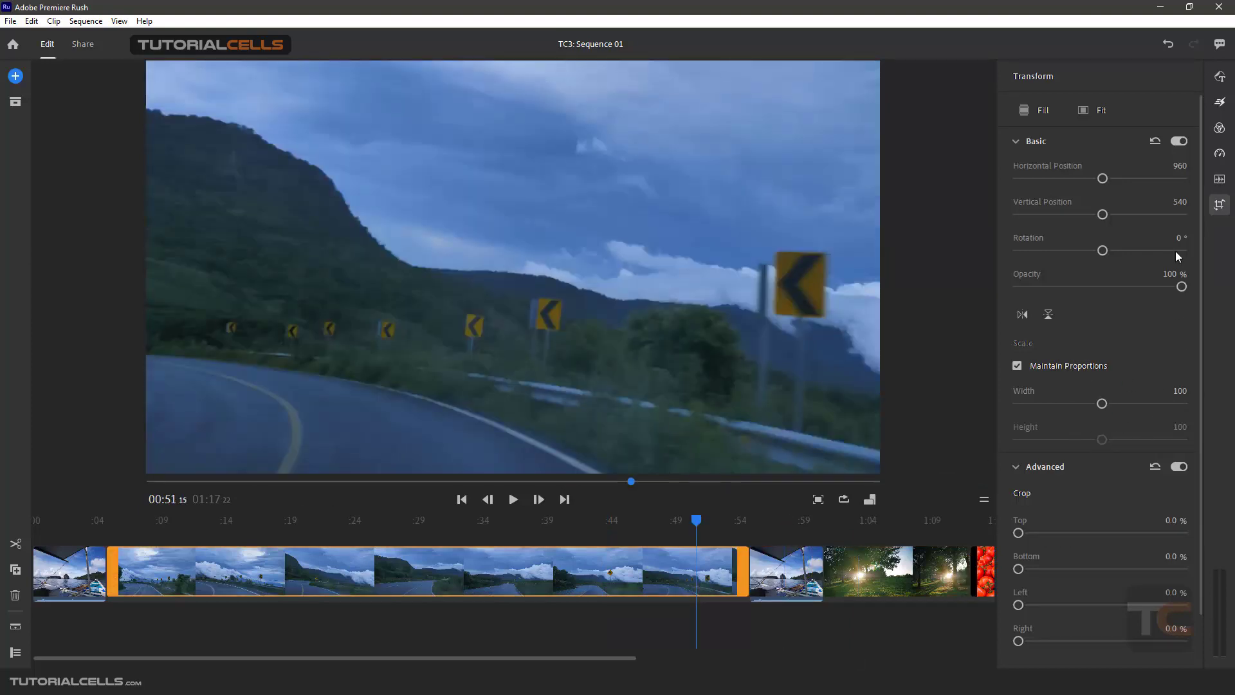
{"action": "left_click", "coordinate": [1217, 212]}
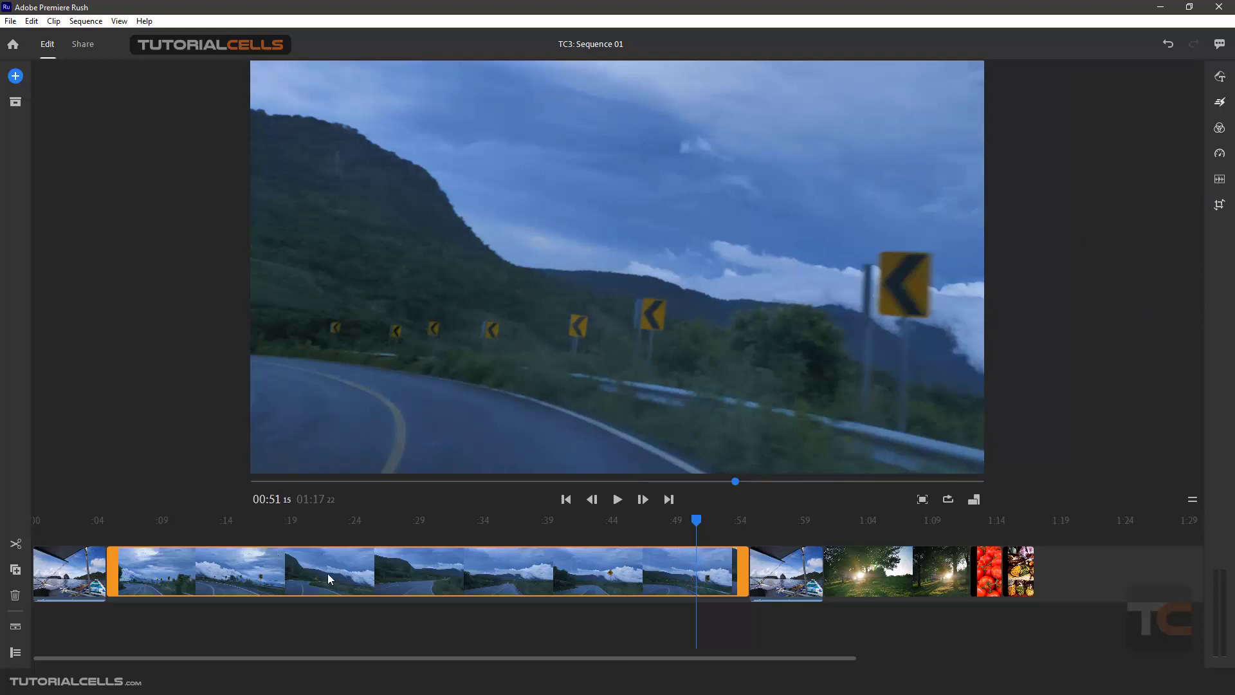
Step: Drag the road clip's end trim handle left so the sequence runs 1:08 instead of 1:17
{"action": "left_click", "coordinate": [695, 526]}
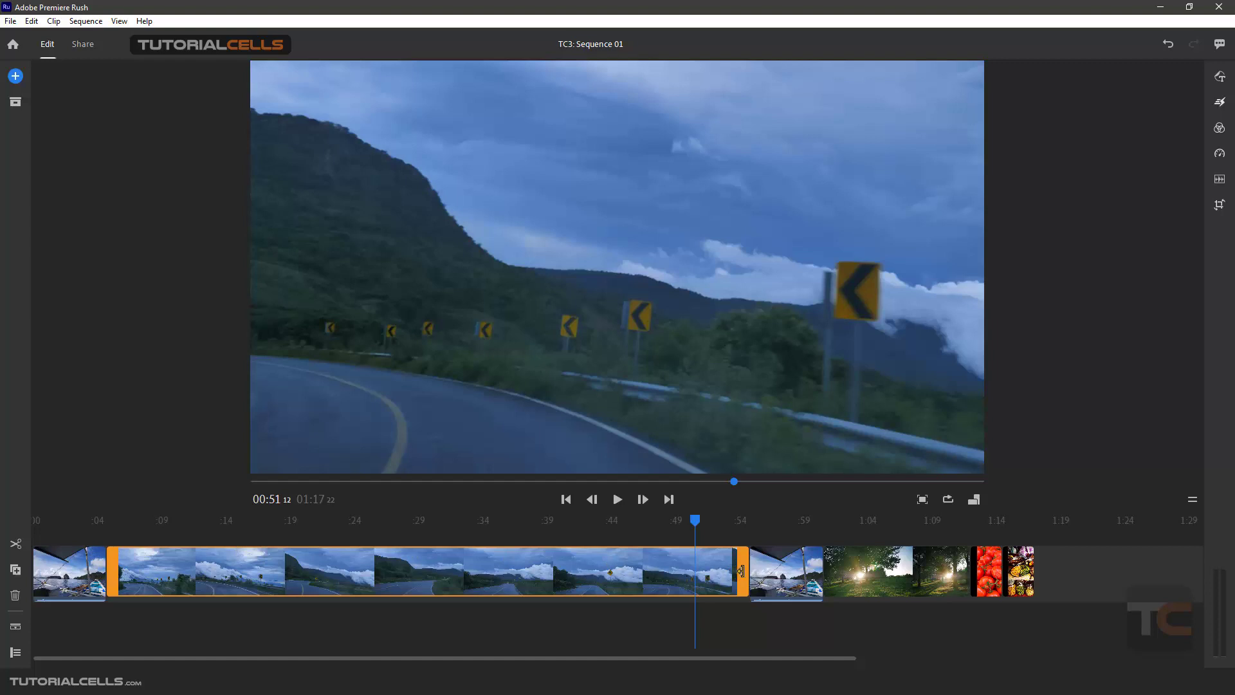
{"action": "left_click_drag", "start_coordinate": [740, 571], "coordinate": [621, 553]}
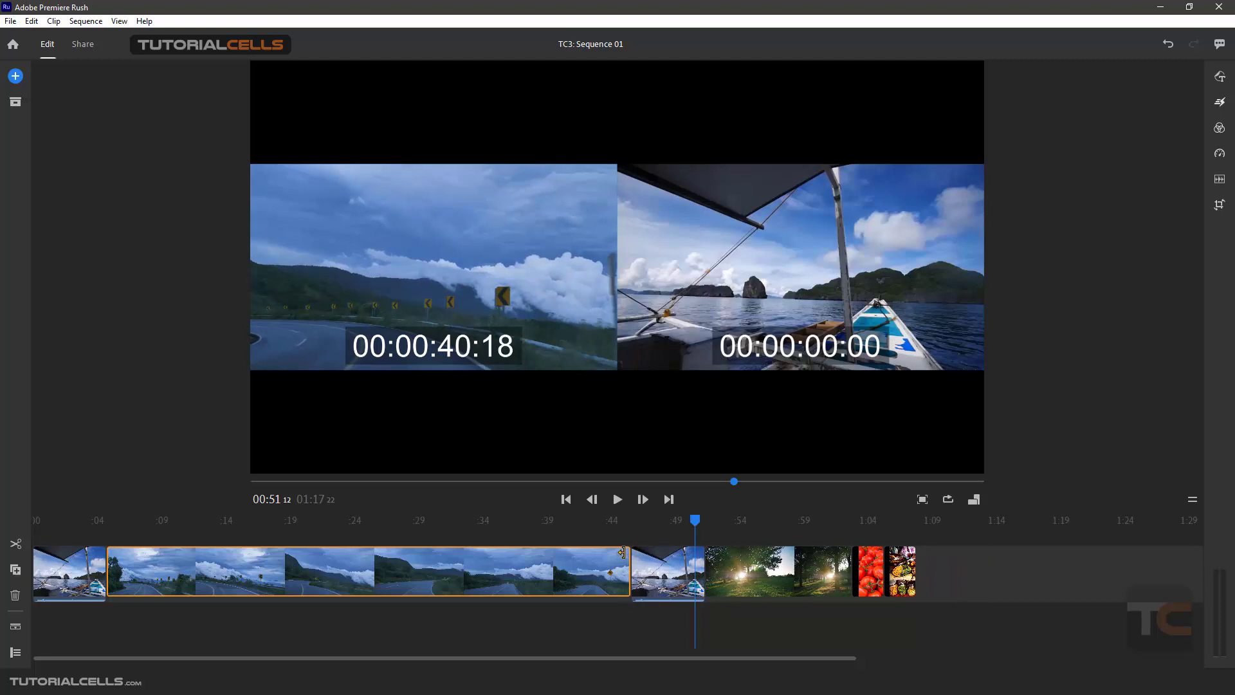
{"action": "mouse_move", "coordinate": [621, 553]}
{"action": "left_mouse_down"}
{"action": "mouse_move", "coordinate": [607, 551]}
{"action": "mouse_move", "coordinate": [623, 551]}
{"action": "left_mouse_up"}
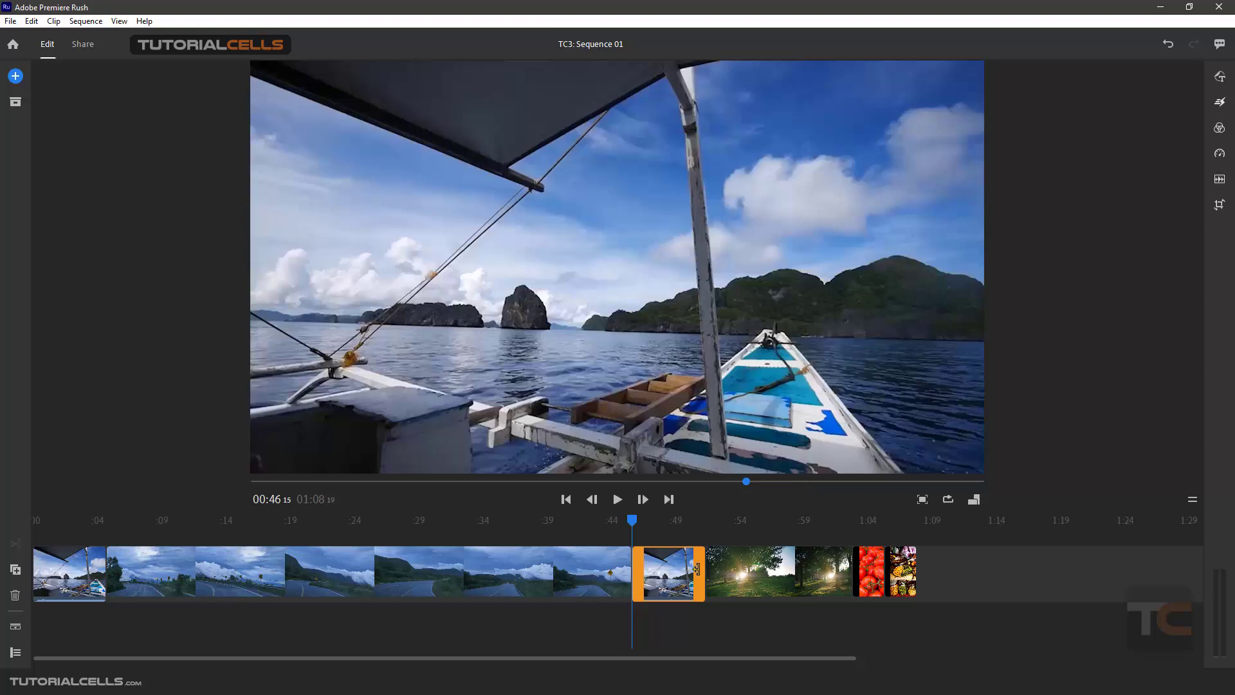
{"action": "left_click_drag", "start_coordinate": [701, 569], "coordinate": [721, 569]}
Step: Split the road clip at 0:31 and lift its right-hand piece onto the track above
{"action": "left_click", "coordinate": [390, 561]}
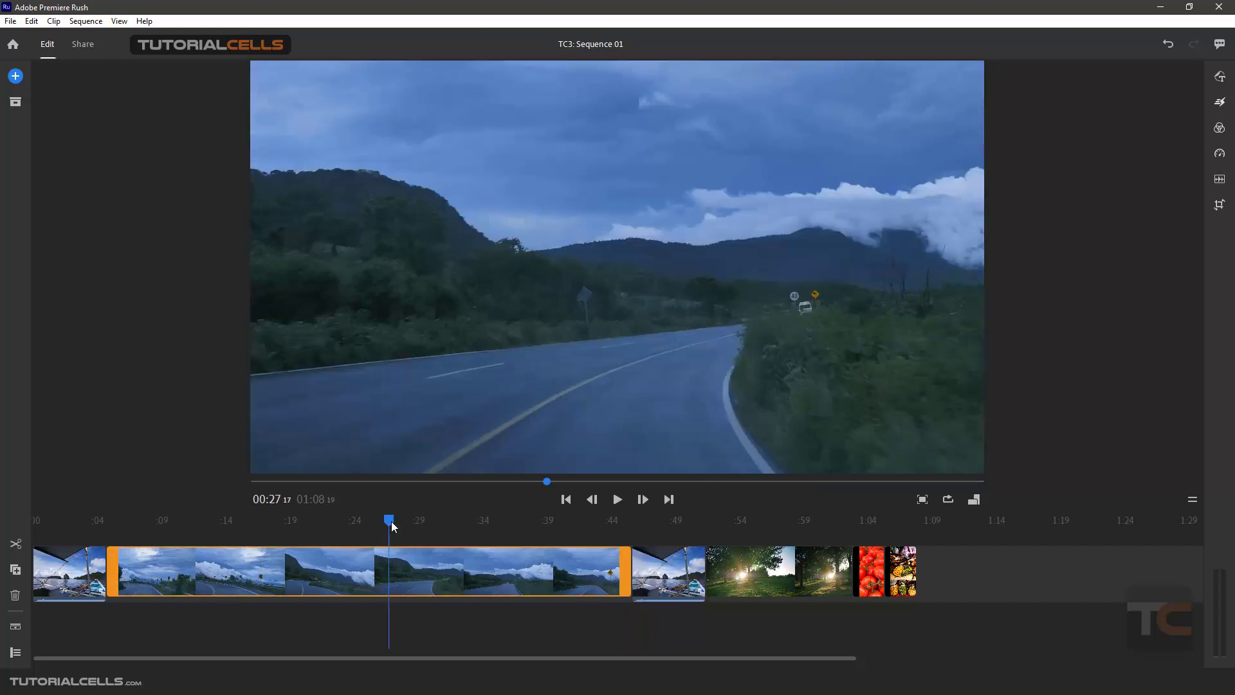
{"action": "left_click_drag", "start_coordinate": [392, 526], "coordinate": [433, 522]}
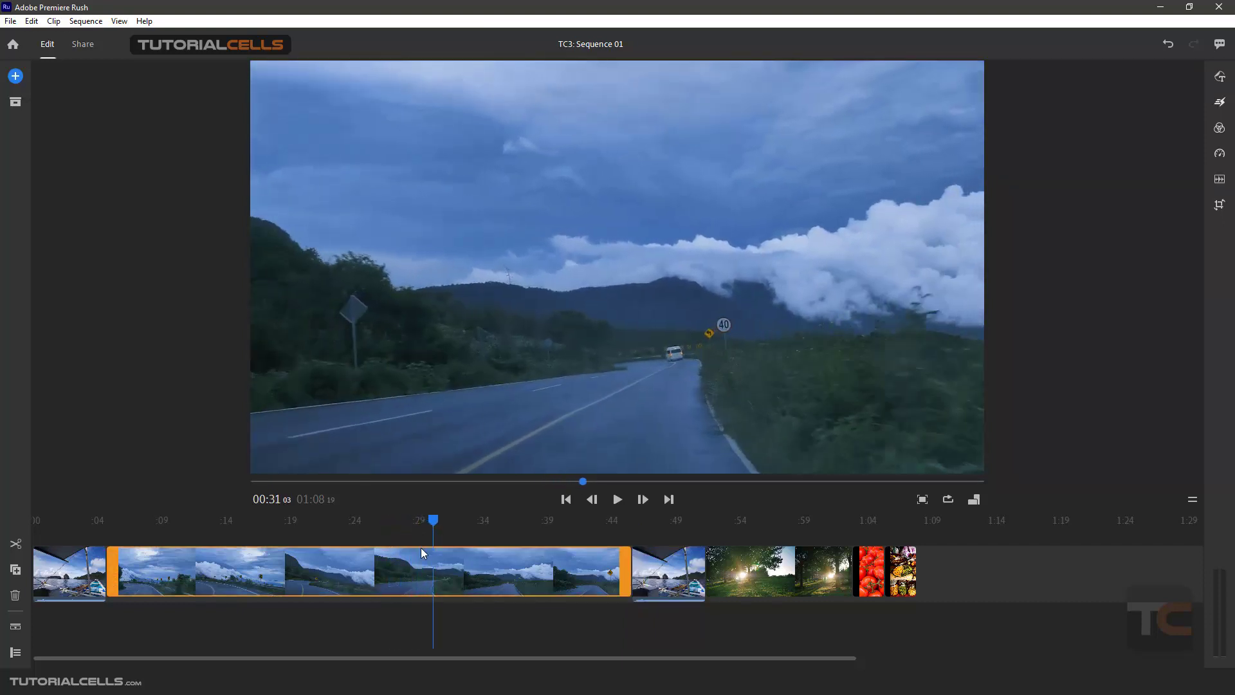
{"action": "left_click", "coordinate": [20, 545]}
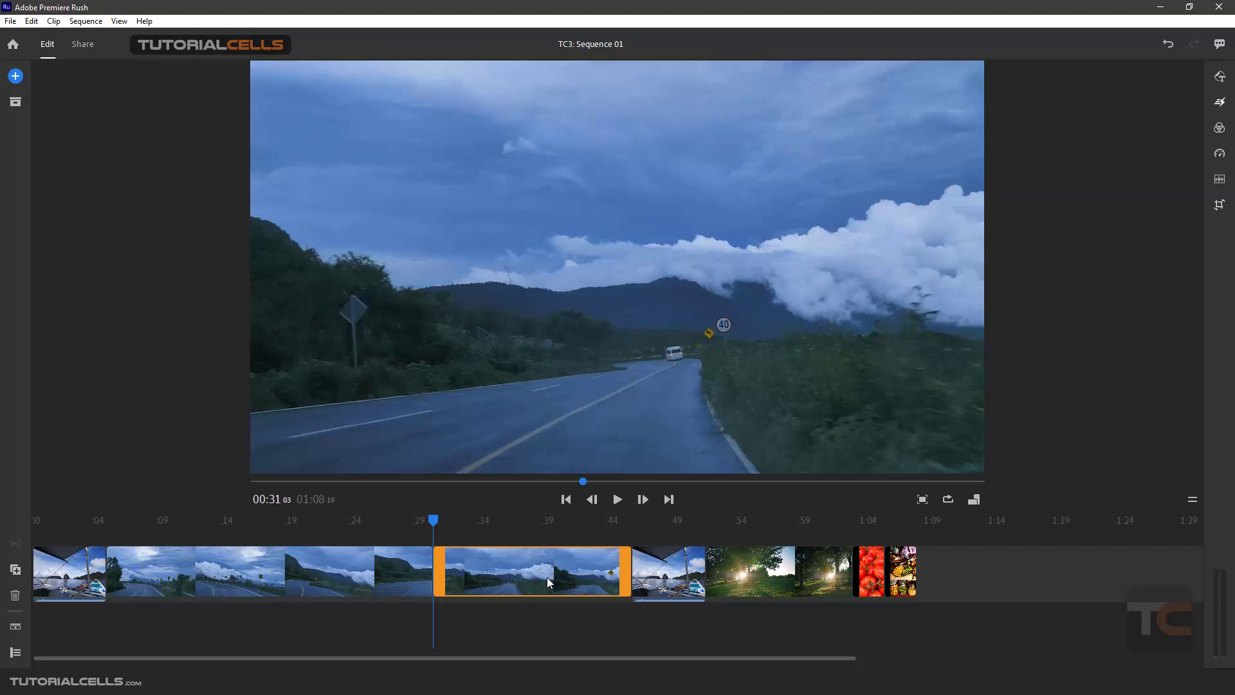
{"action": "left_click_drag", "start_coordinate": [532, 576], "coordinate": [534, 538]}
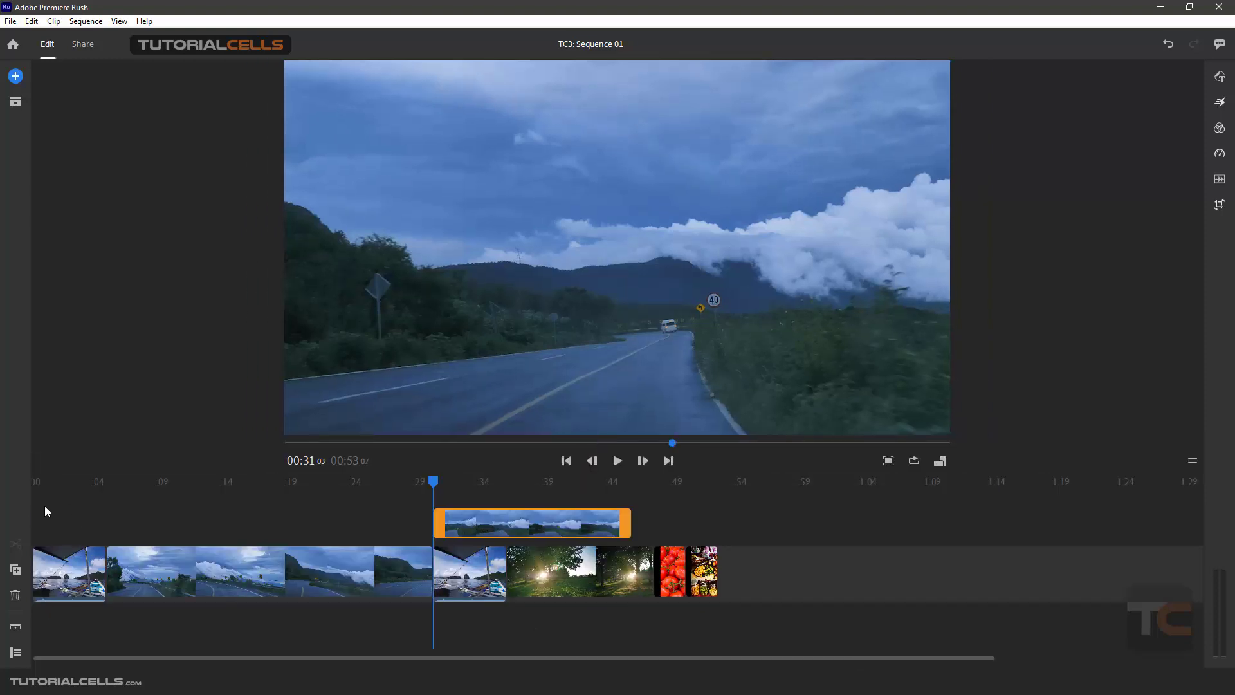
Step: Show the track lock, mute and visibility controls, and drop the upper road piece after the forest clip
{"action": "left_click", "coordinate": [16, 654]}
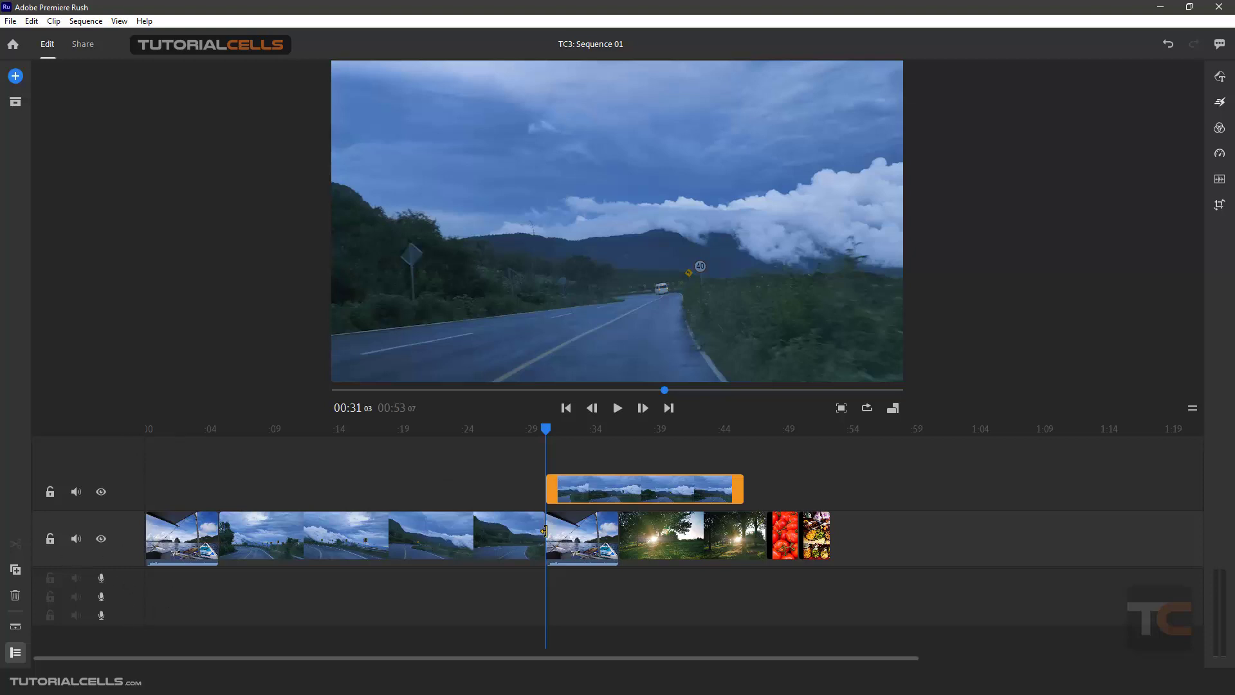
{"action": "left_click", "coordinate": [652, 538]}
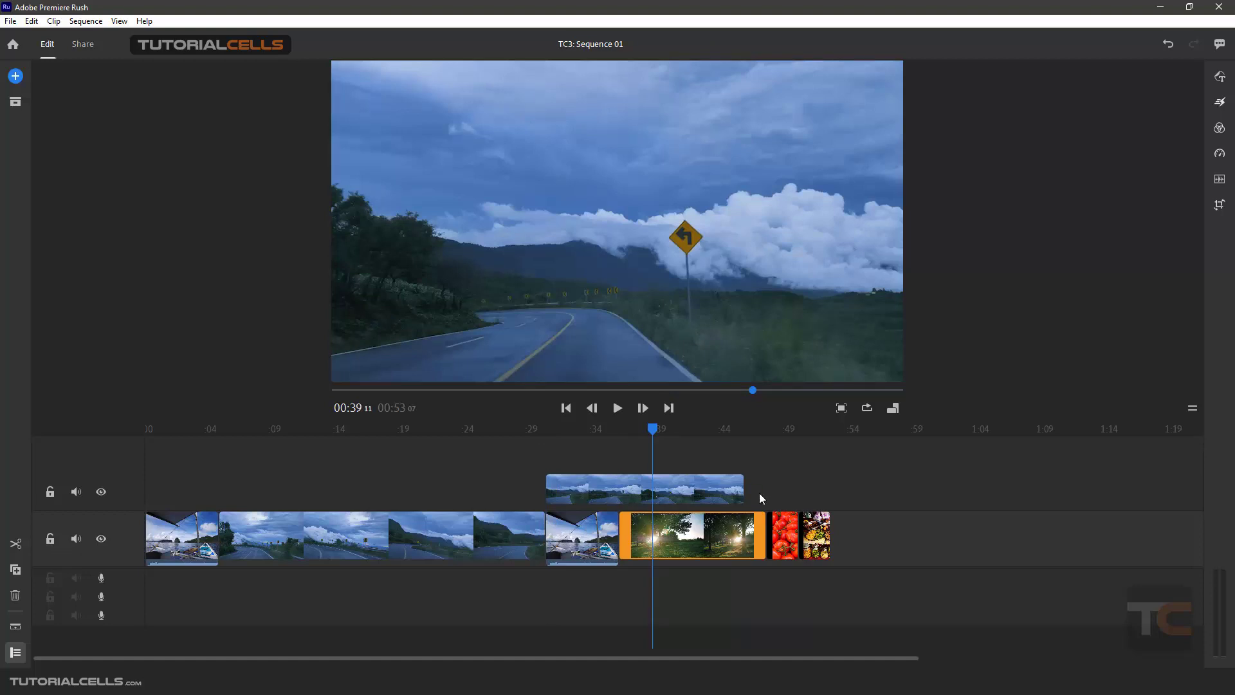
{"action": "left_click_drag", "start_coordinate": [697, 491], "coordinate": [905, 530]}
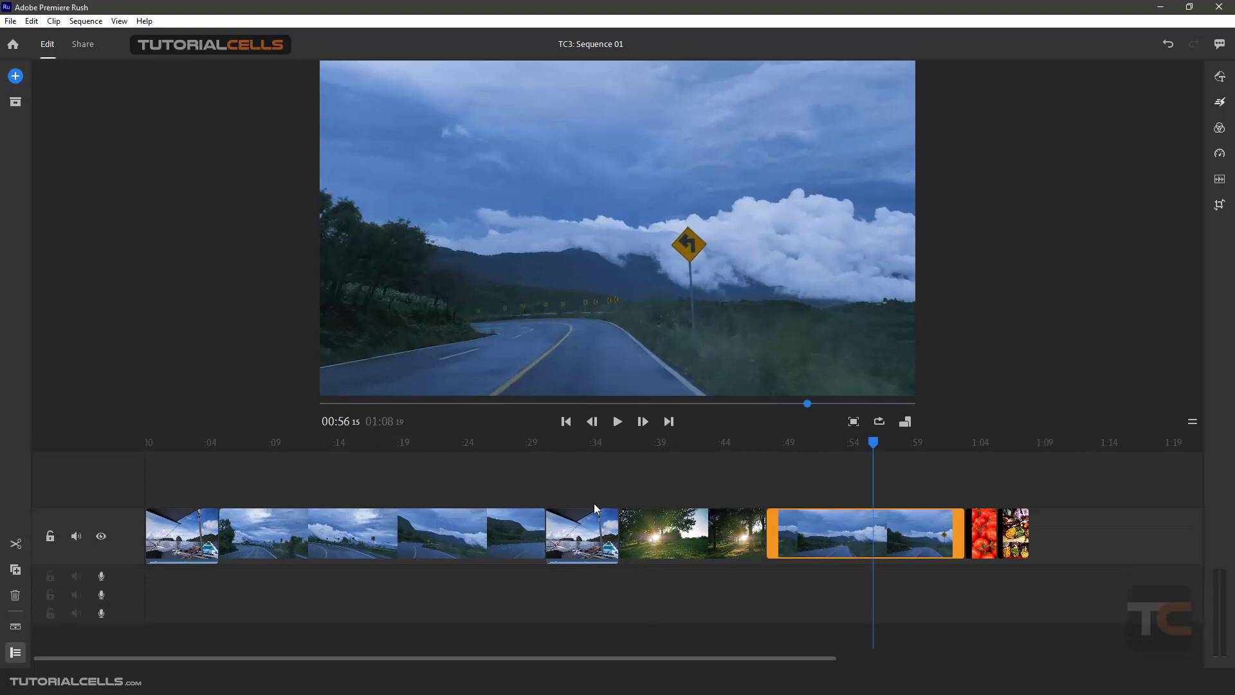
{"action": "left_click_drag", "start_coordinate": [534, 445], "coordinate": [485, 443]}
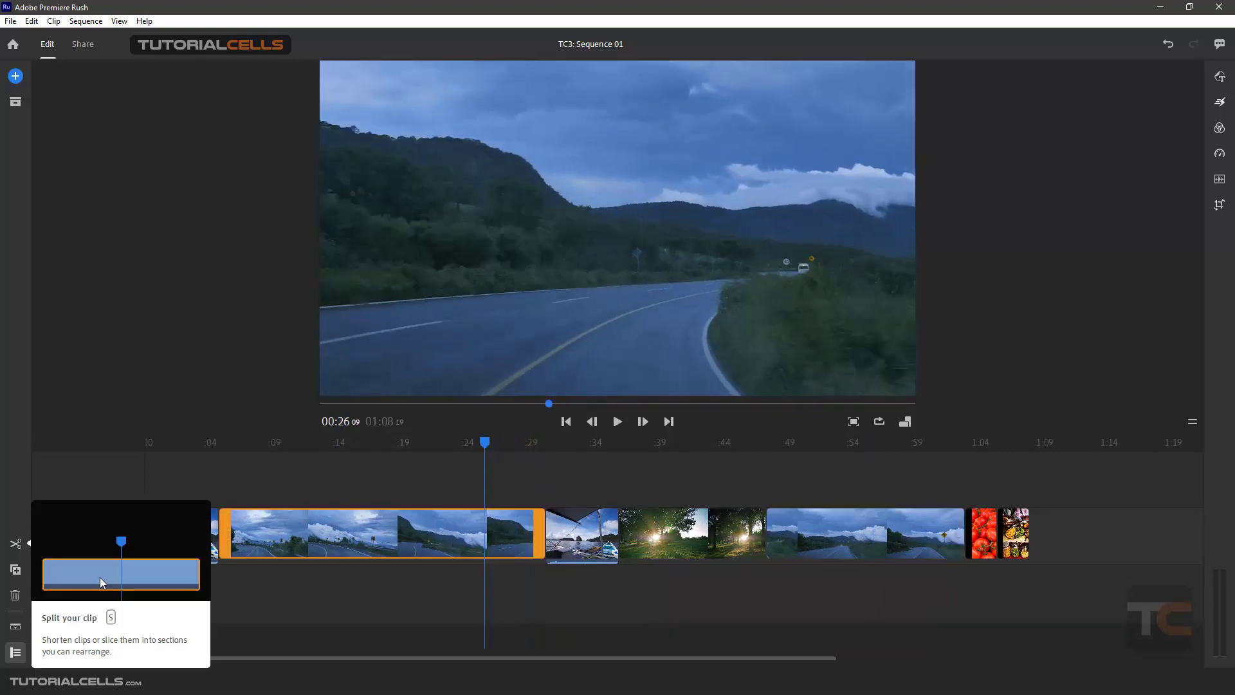
{"action": "left_click", "coordinate": [604, 539]}
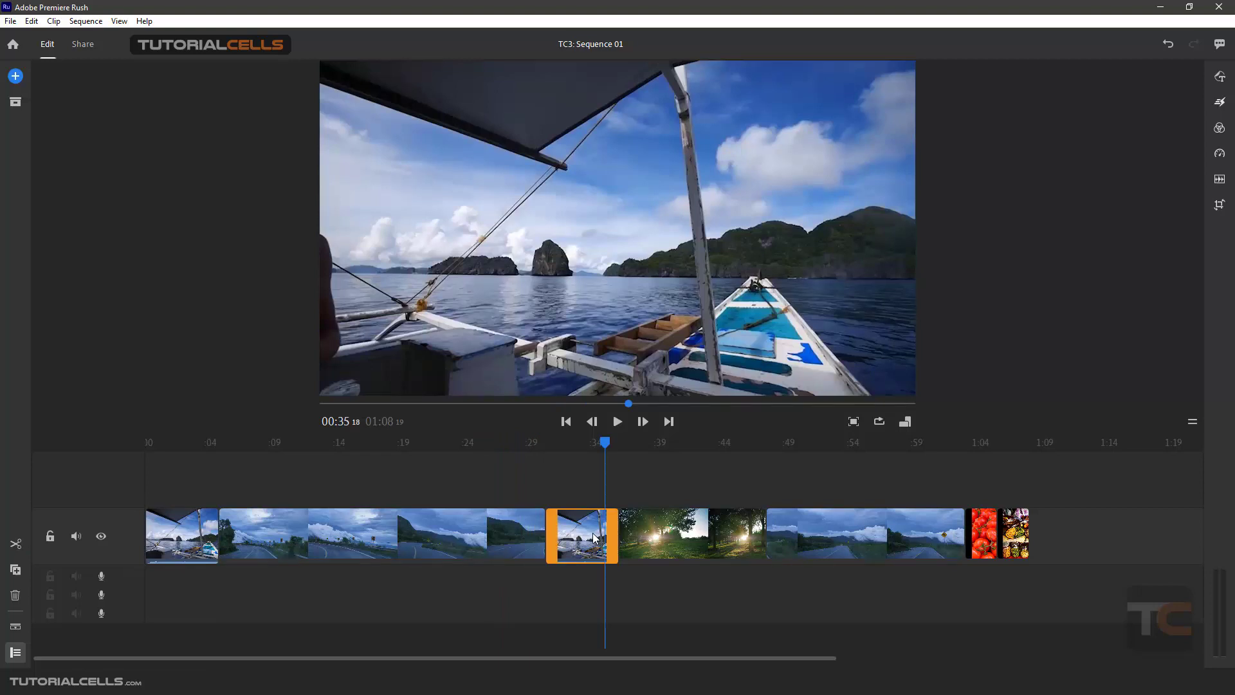
{"action": "left_click", "coordinate": [14, 571]}
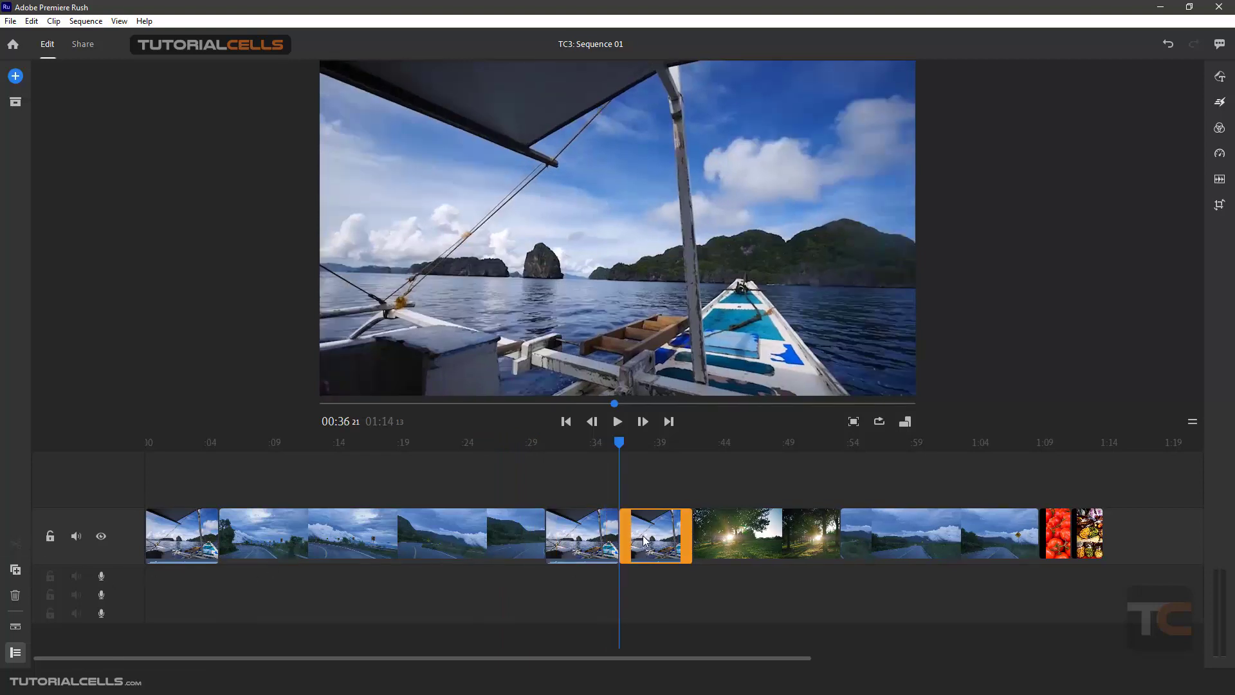
{"action": "left_click_drag", "start_coordinate": [651, 520], "coordinate": [1043, 541]}
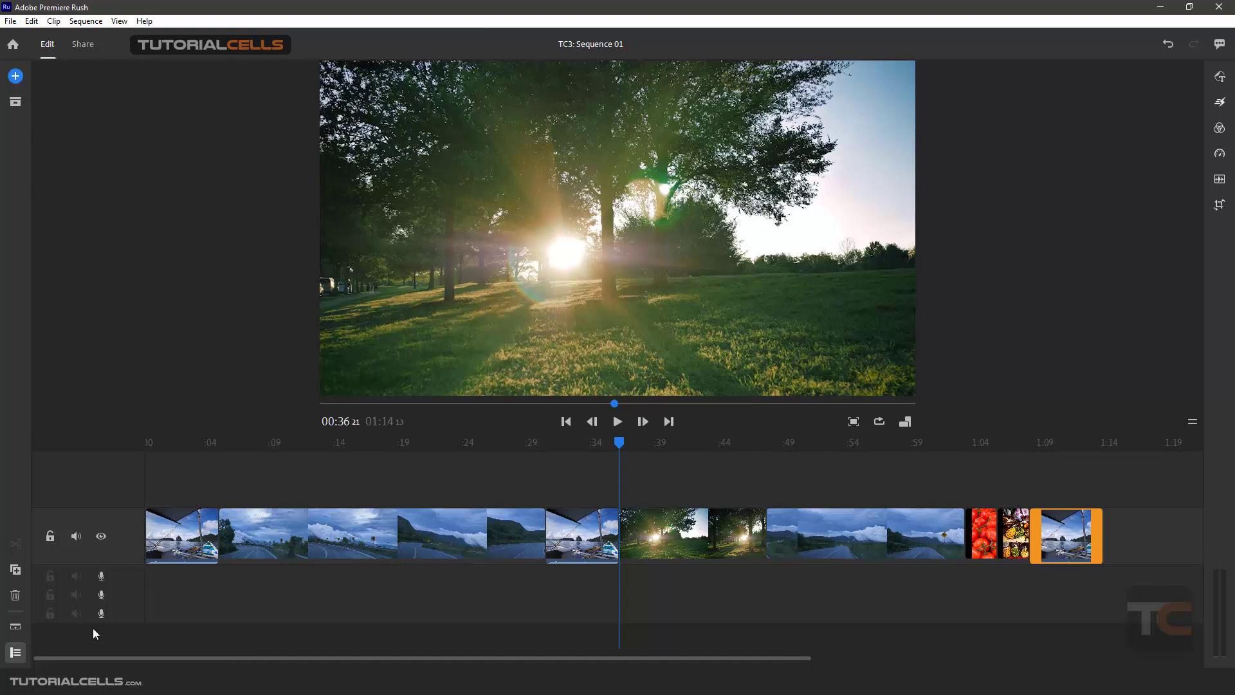
{"action": "left_click", "coordinate": [15, 595]}
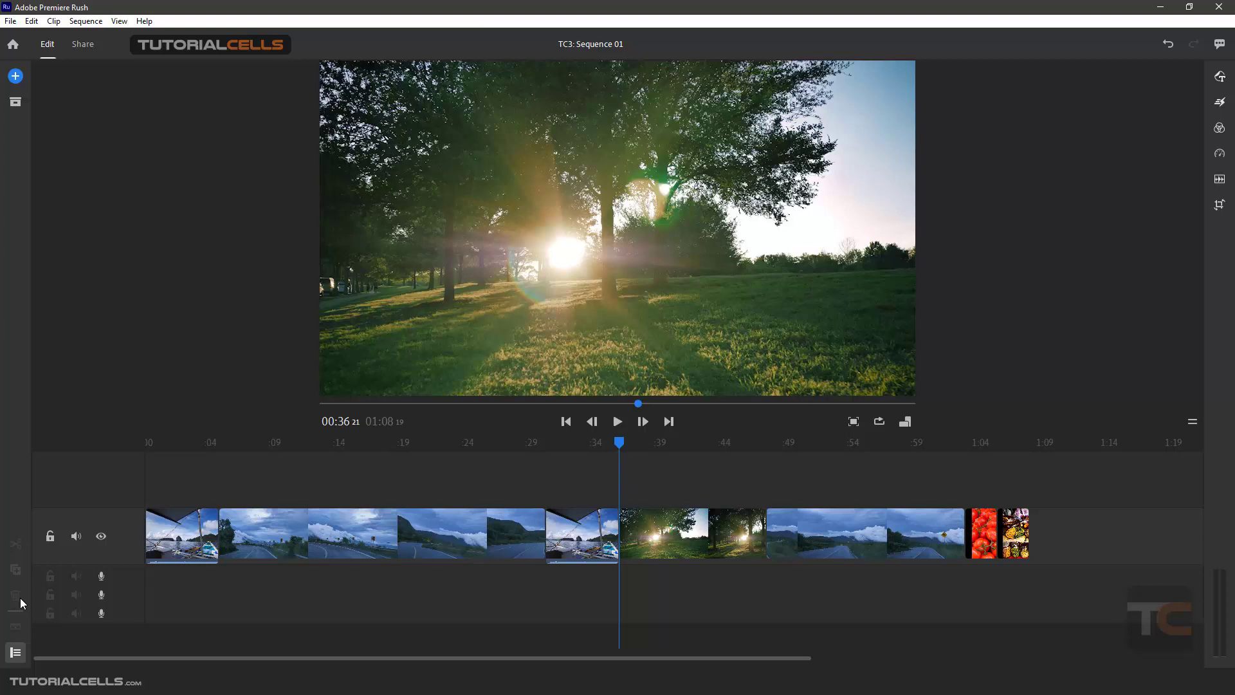
{"action": "left_click", "coordinate": [392, 545]}
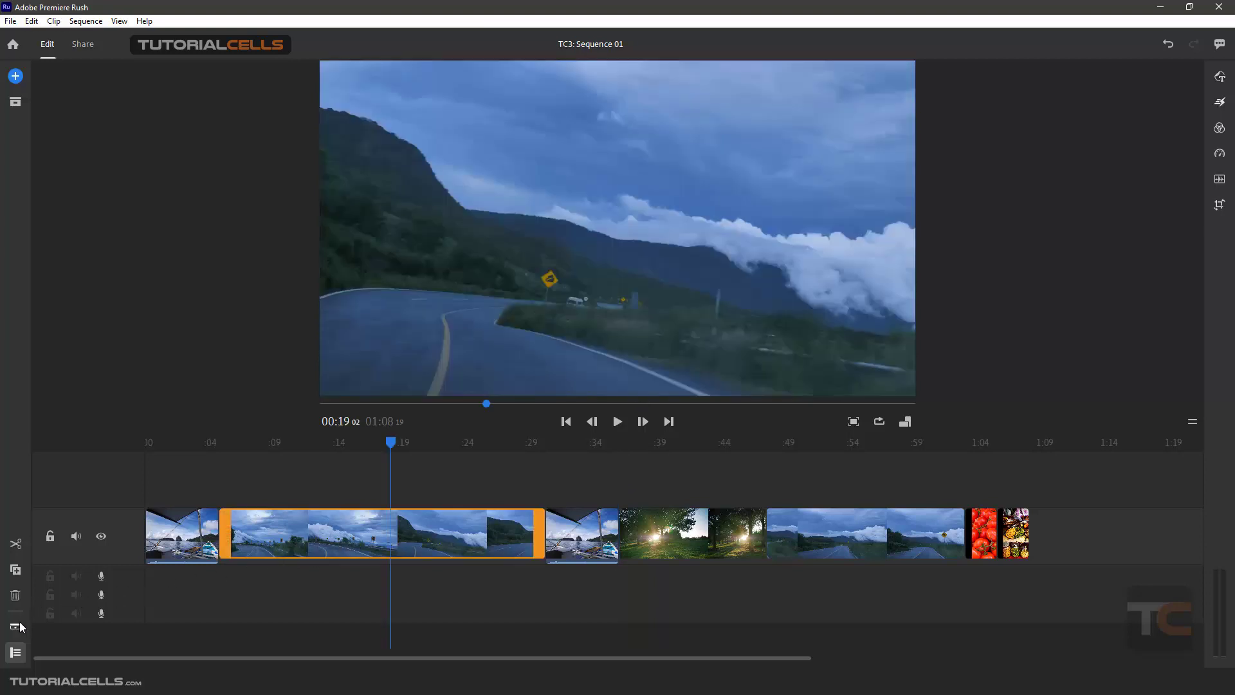
{"action": "left_click", "coordinate": [205, 526]}
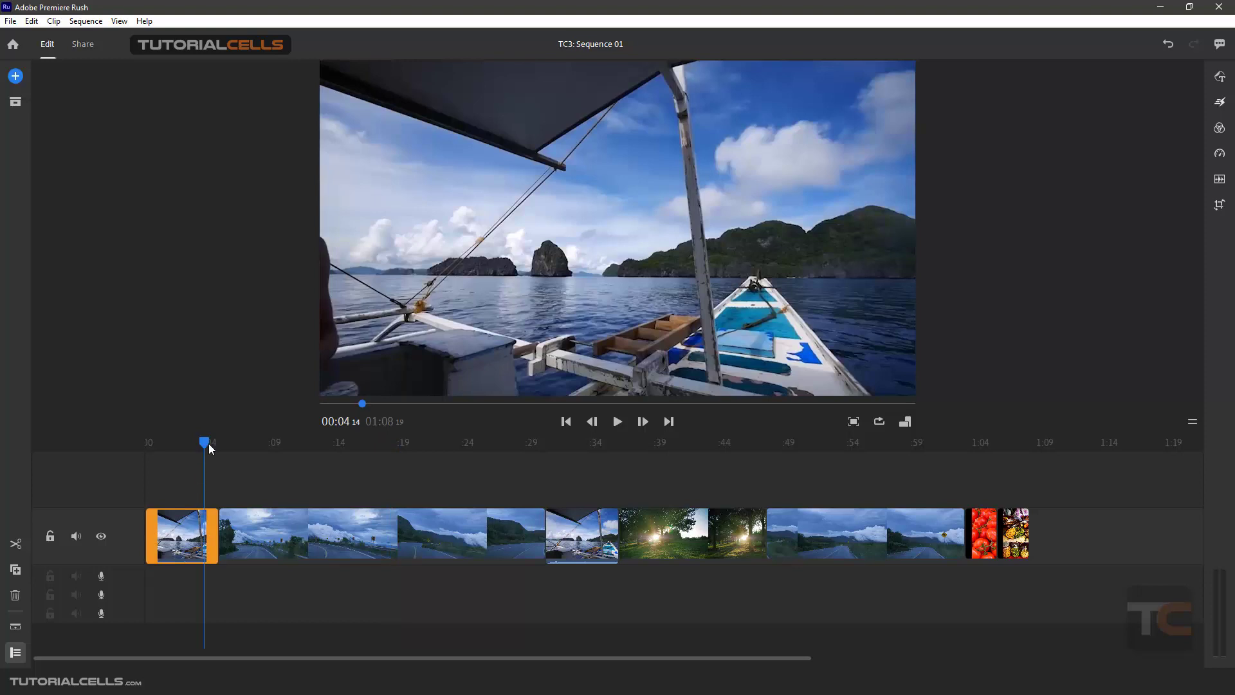
{"action": "left_click_drag", "start_coordinate": [209, 444], "coordinate": [171, 444]}
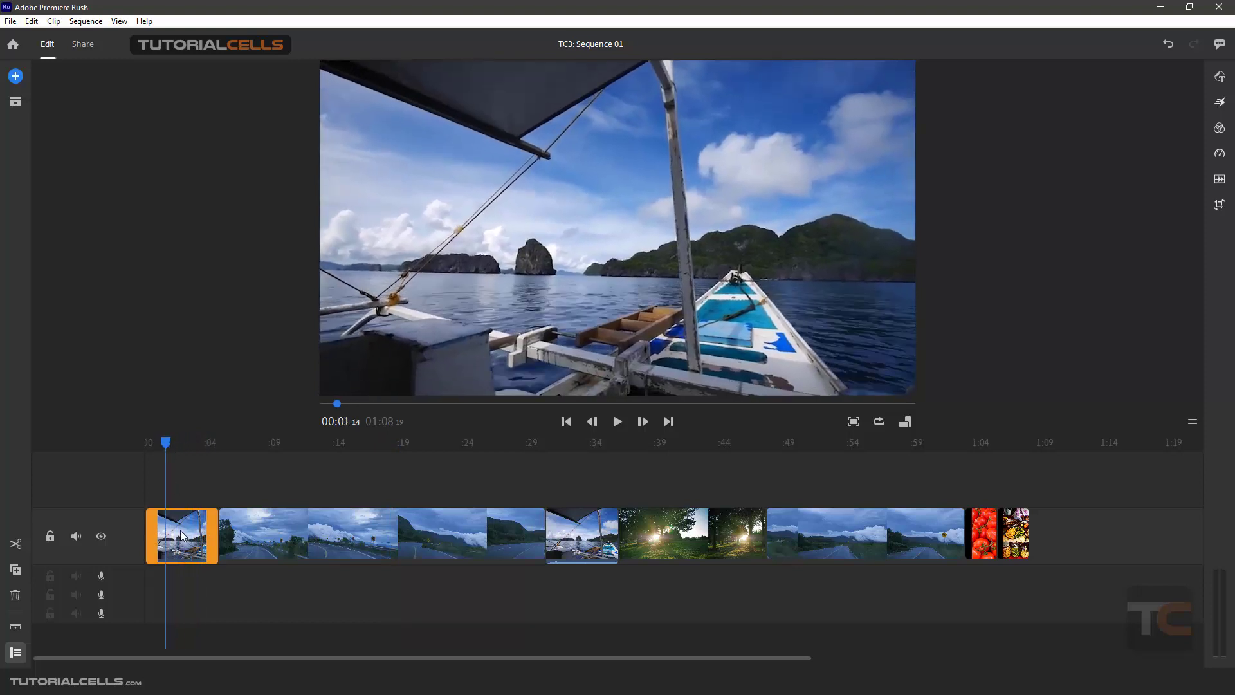
{"action": "left_click", "coordinate": [15, 626]}
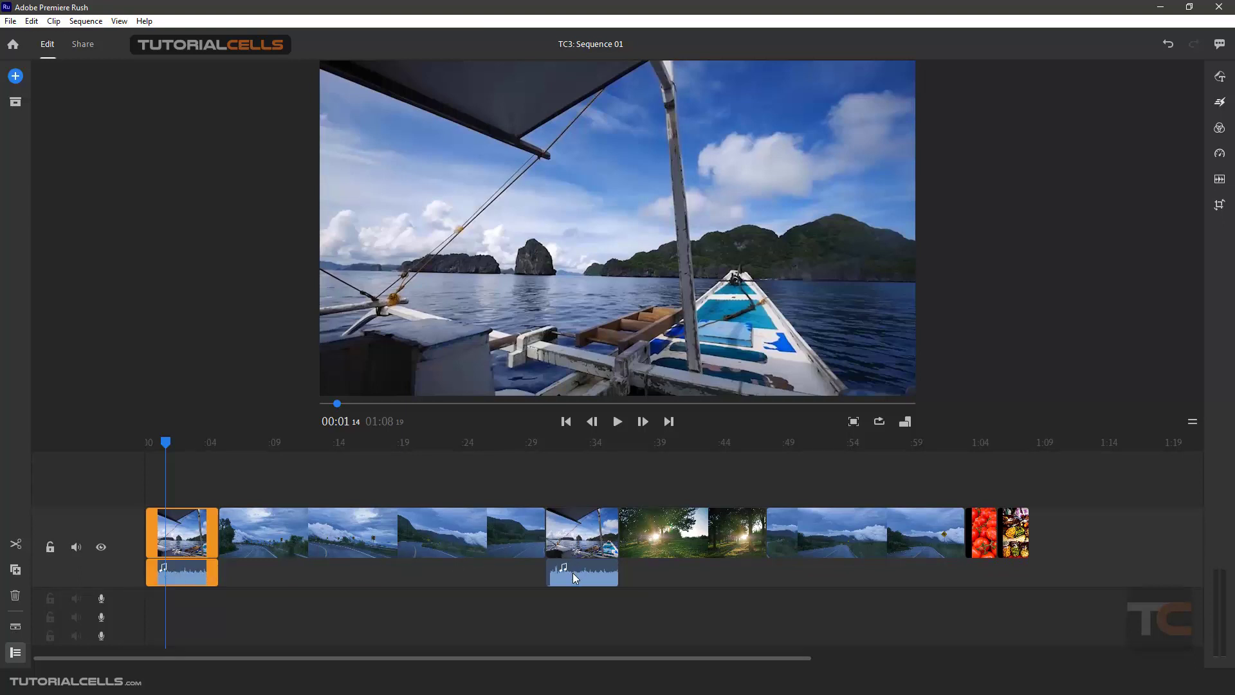
{"action": "left_click", "coordinate": [10, 629]}
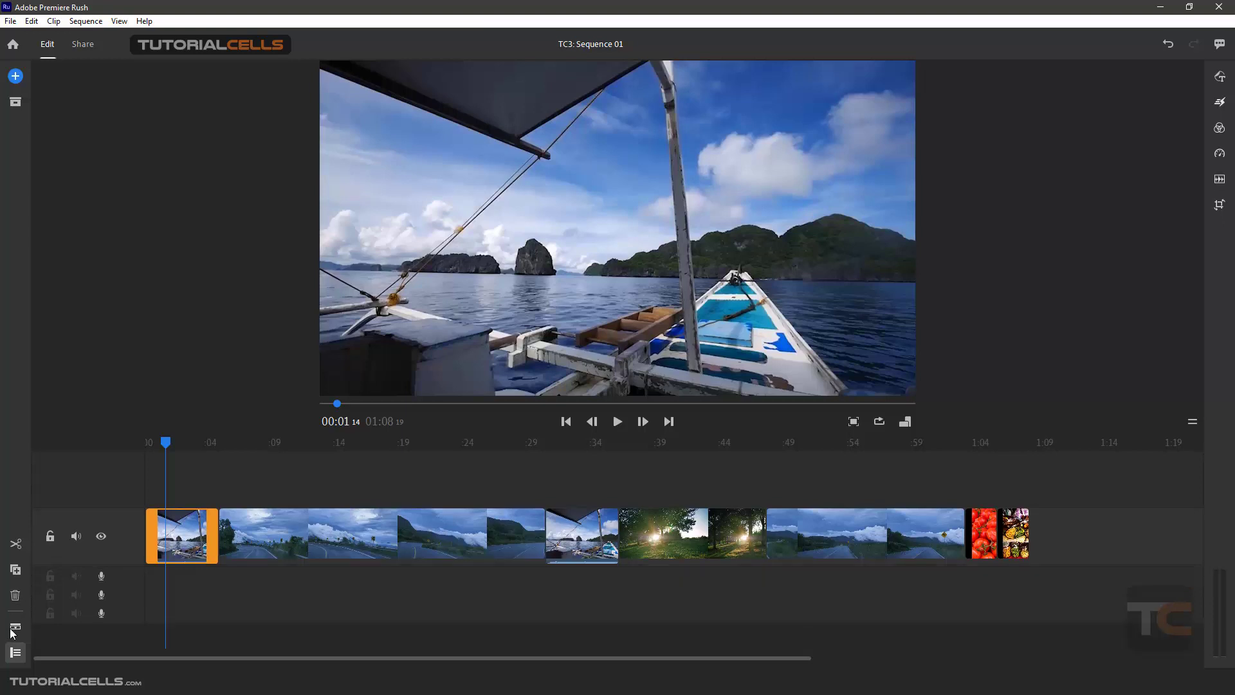
{"action": "left_click", "coordinate": [11, 629]}
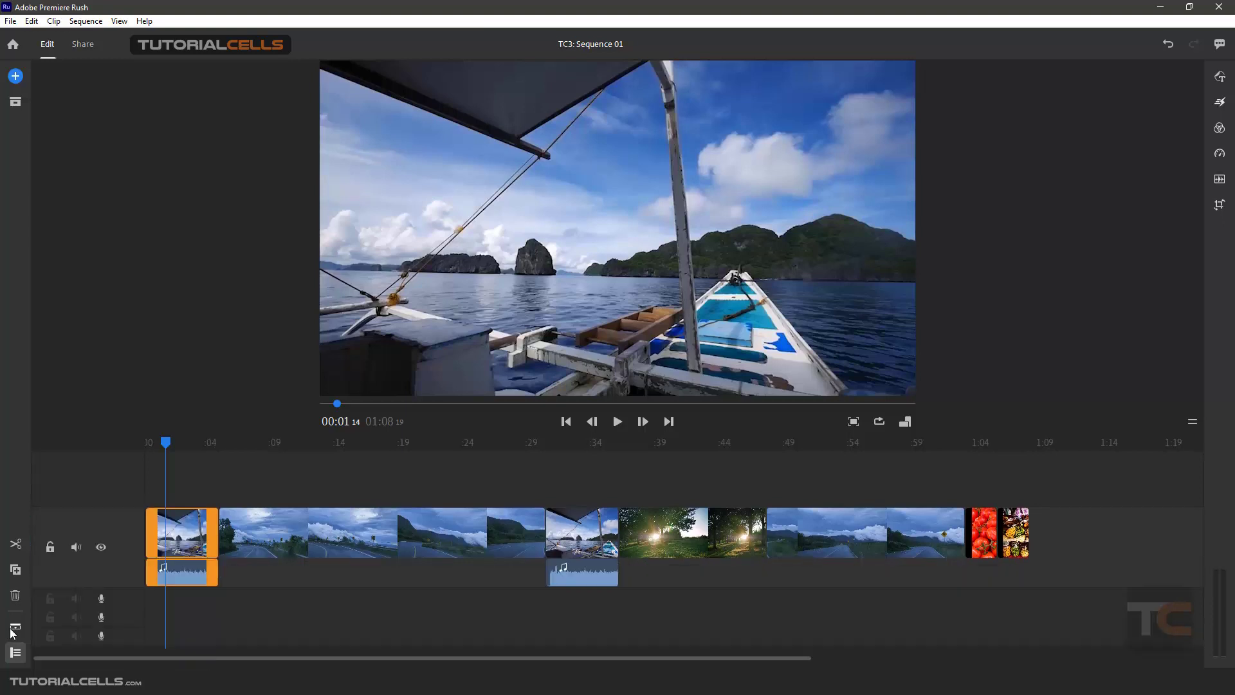
{"action": "left_click", "coordinate": [11, 630]}
{"action": "left_click", "coordinate": [11, 630]}
{"action": "left_click", "coordinate": [11, 630]}
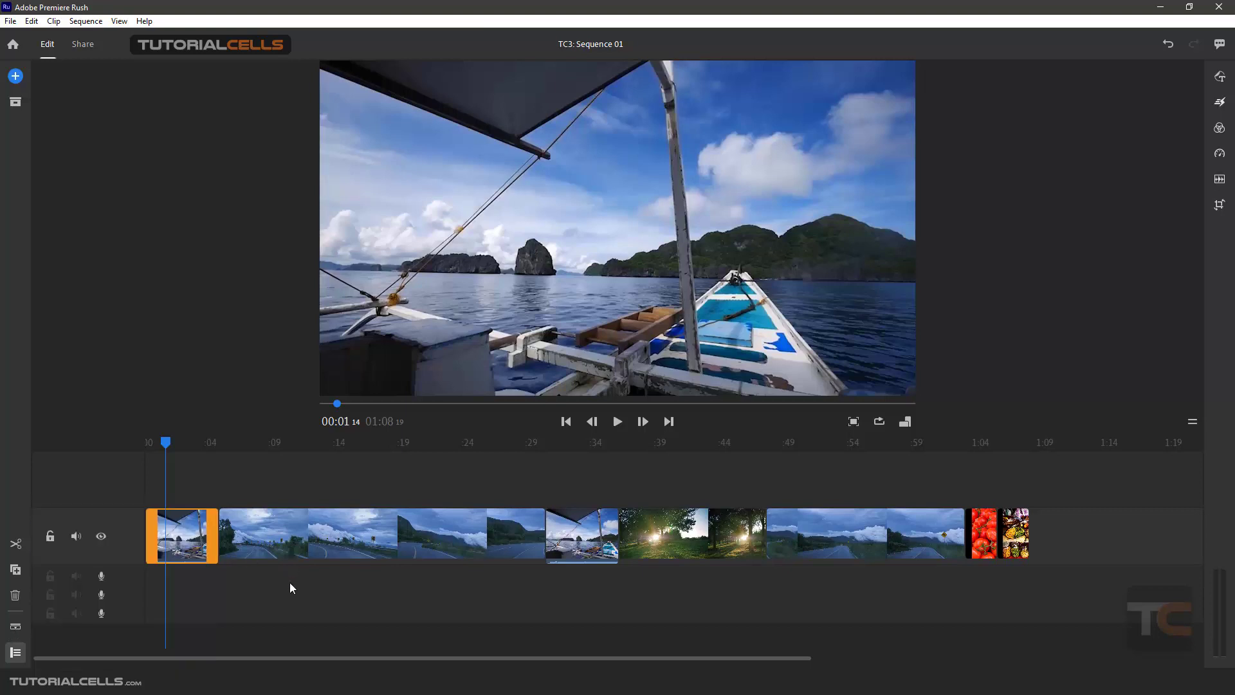
Step: Drag the Ambience Sounds mp3 from Project Assets onto the start of the timeline
{"action": "left_click", "coordinate": [15, 103]}
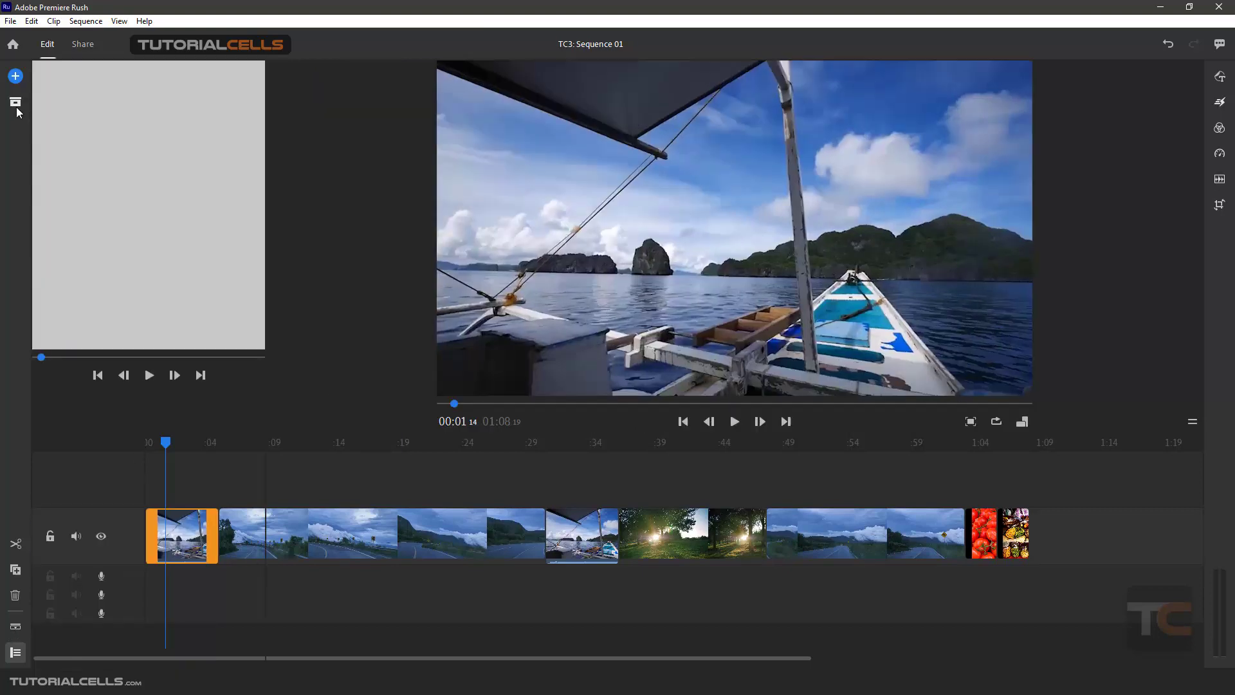
{"action": "left_click_drag", "start_coordinate": [73, 152], "coordinate": [384, 616]}
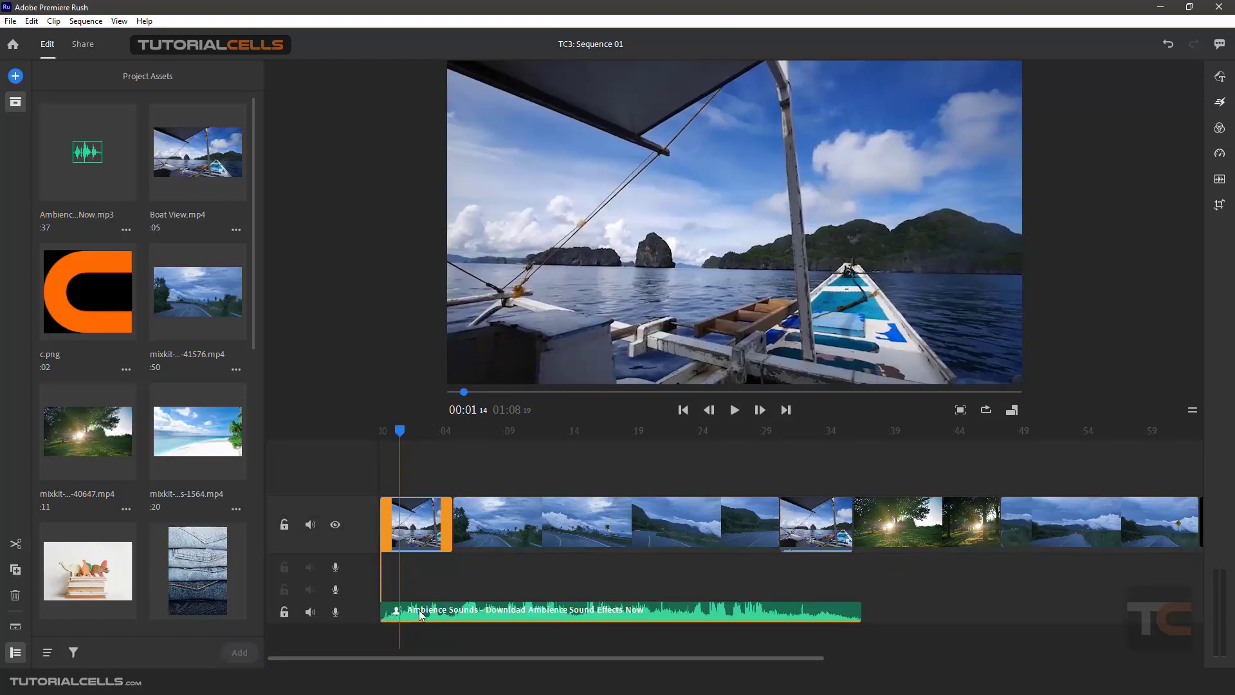
{"action": "left_click_drag", "start_coordinate": [405, 439], "coordinate": [471, 440]}
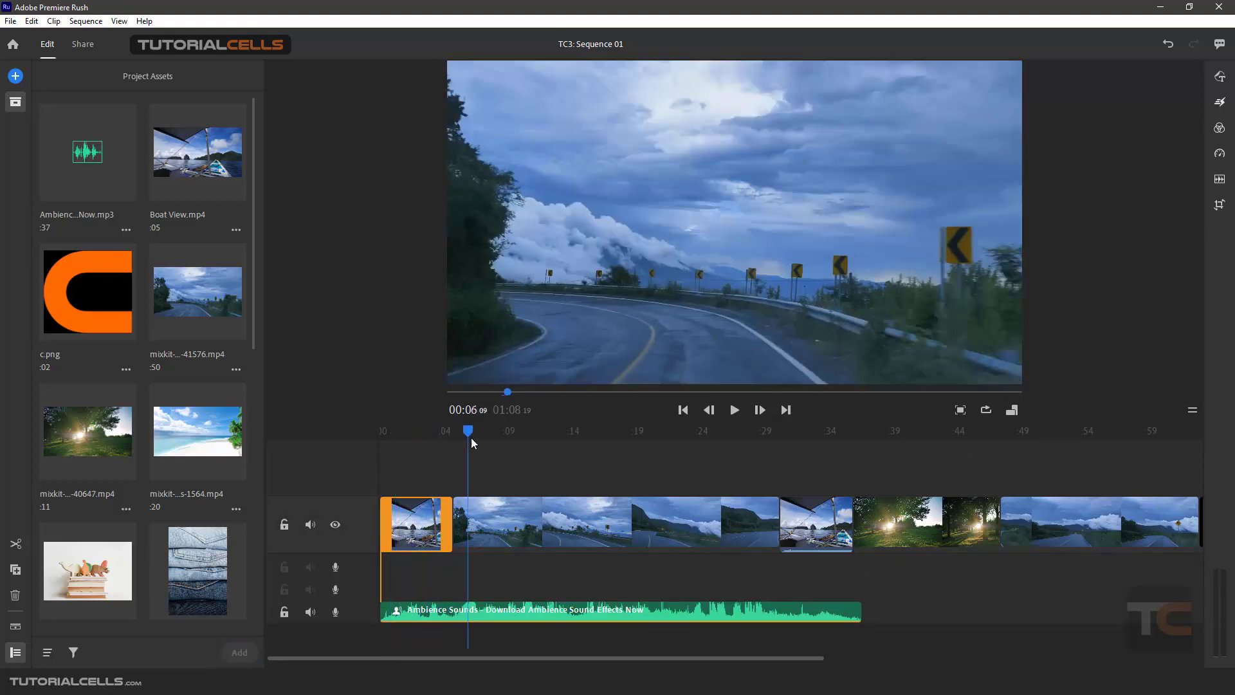
{"action": "left_click", "coordinate": [441, 613]}
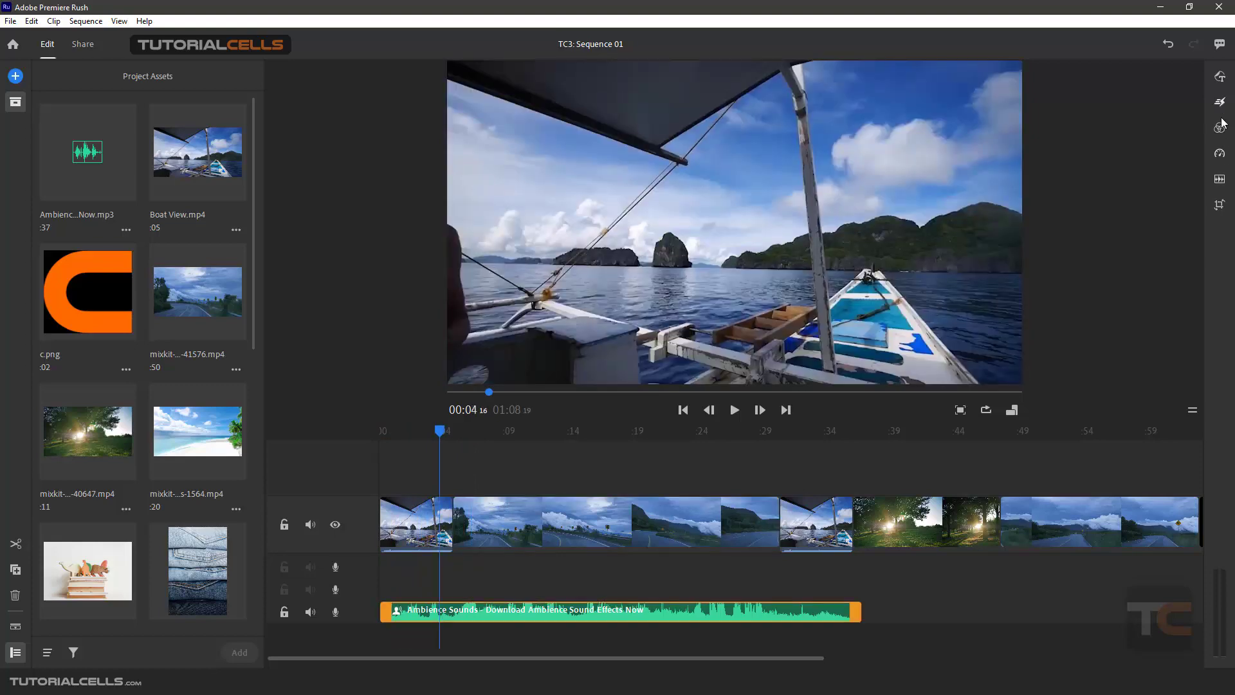
Step: Check the clip's audio settings, close Project Assets, and toggle the audio track height
{"action": "left_click", "coordinate": [1220, 180]}
{"action": "left_click", "coordinate": [1215, 181]}
{"action": "scroll", "coordinate": [257, 289], "scroll_direction": "down", "scroll_amount": 2}
{"action": "left_click", "coordinate": [15, 104]}
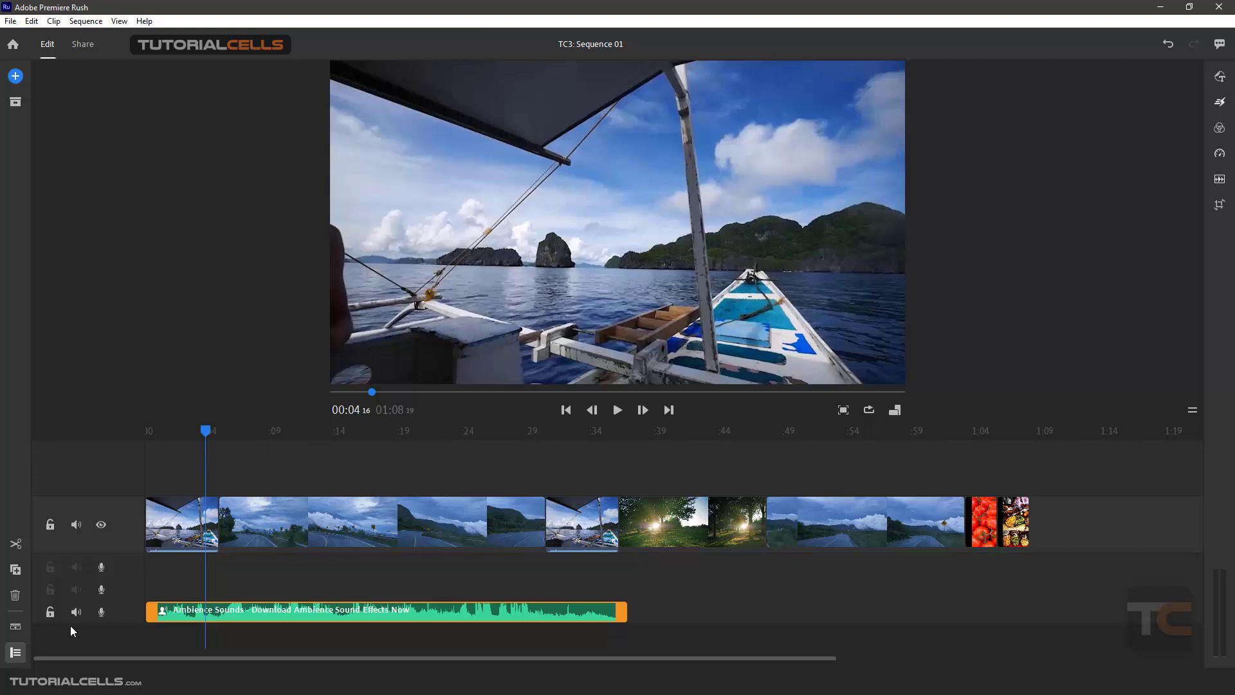
{"action": "left_click", "coordinate": [17, 627]}
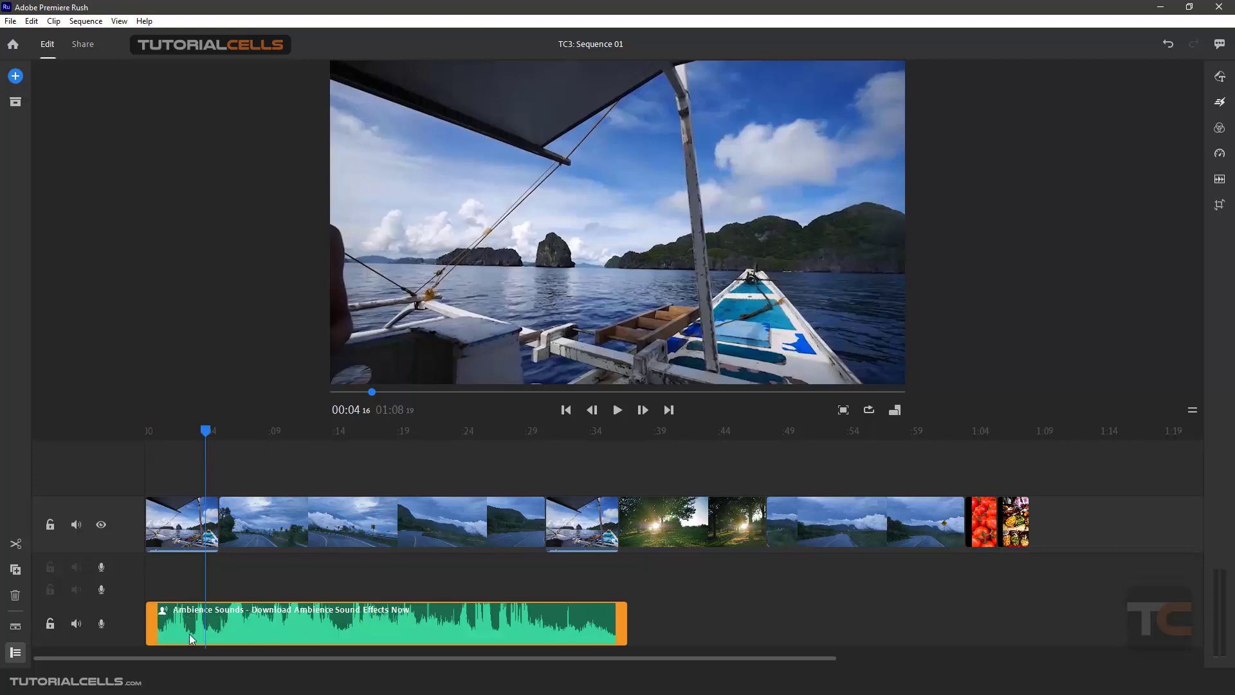
{"action": "left_click", "coordinate": [19, 633]}
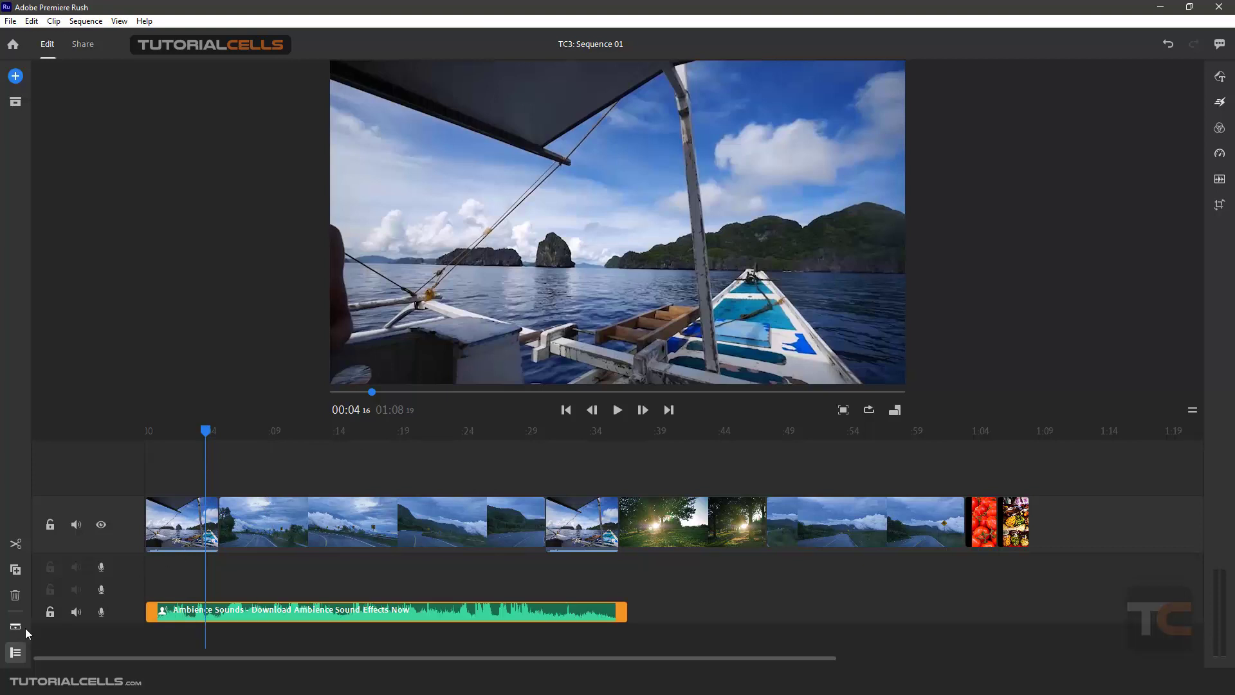
Step: Use Separate Audio to split the opening boat clip's sound into its own Boat audio clip
{"action": "left_click", "coordinate": [245, 611]}
{"action": "left_click", "coordinate": [186, 530]}
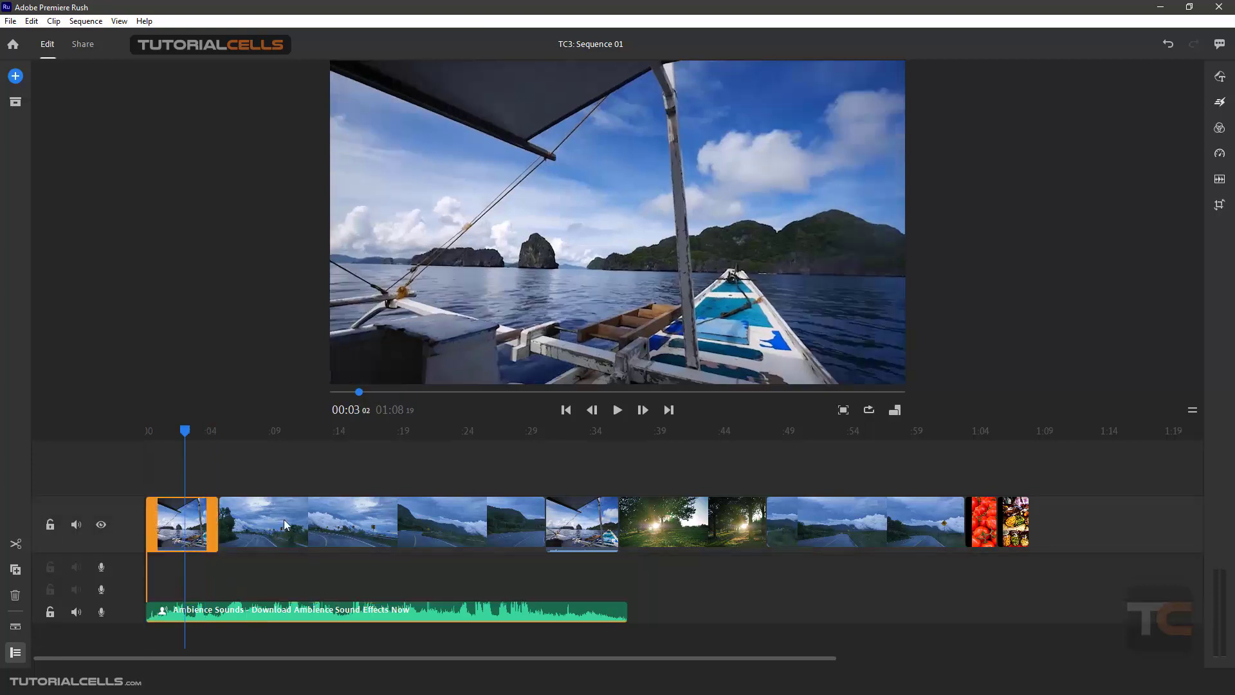
{"action": "right_click", "coordinate": [301, 519]}
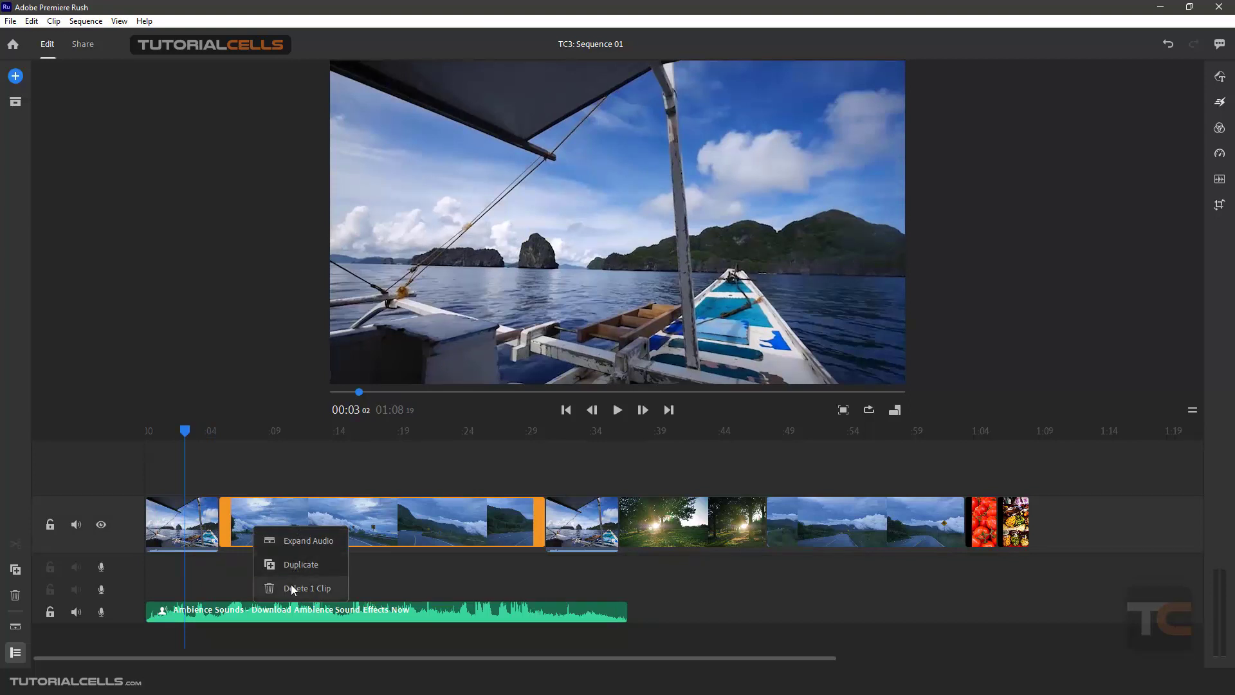
{"action": "right_click", "coordinate": [179, 518]}
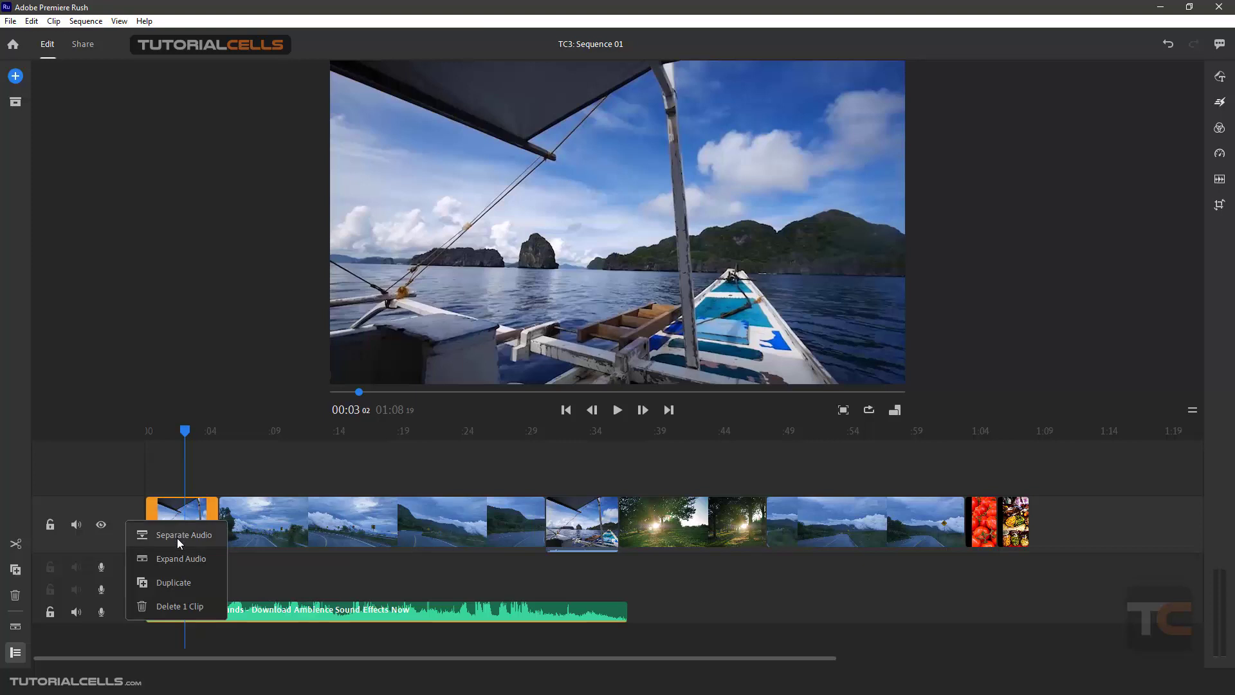
{"action": "left_click", "coordinate": [176, 538]}
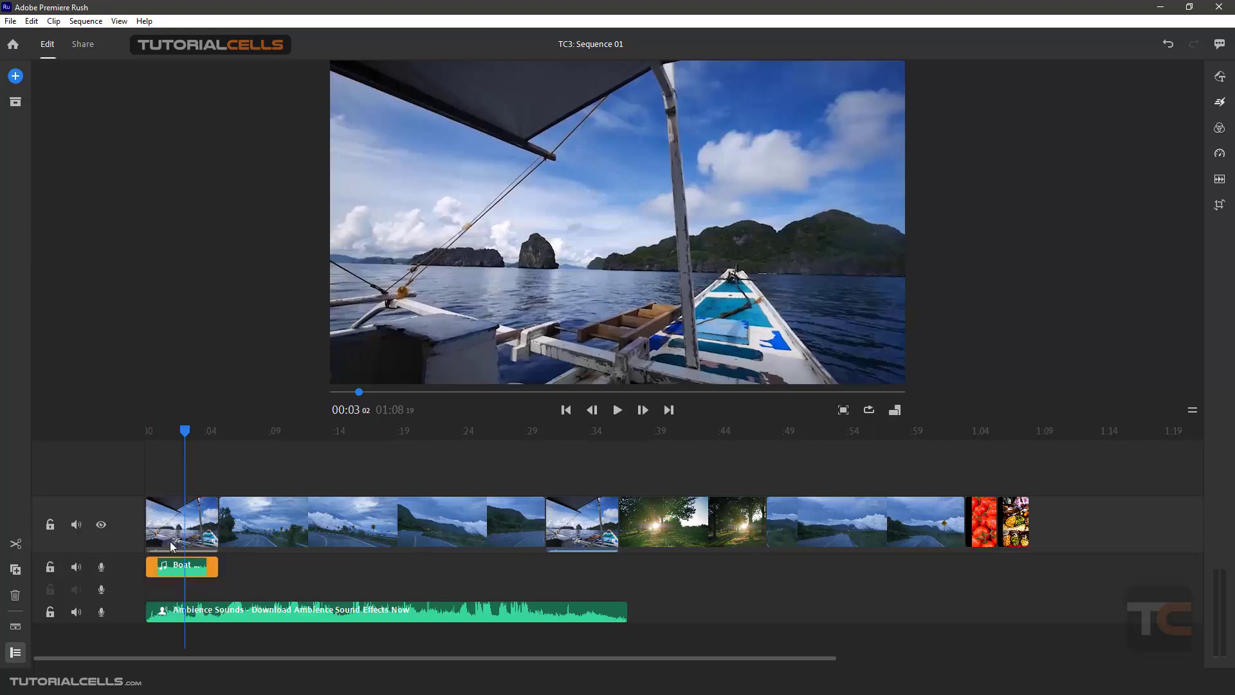
Step: Nudge the Boat audio clip slightly later, then delete it from the timeline
{"action": "left_click", "coordinate": [167, 528]}
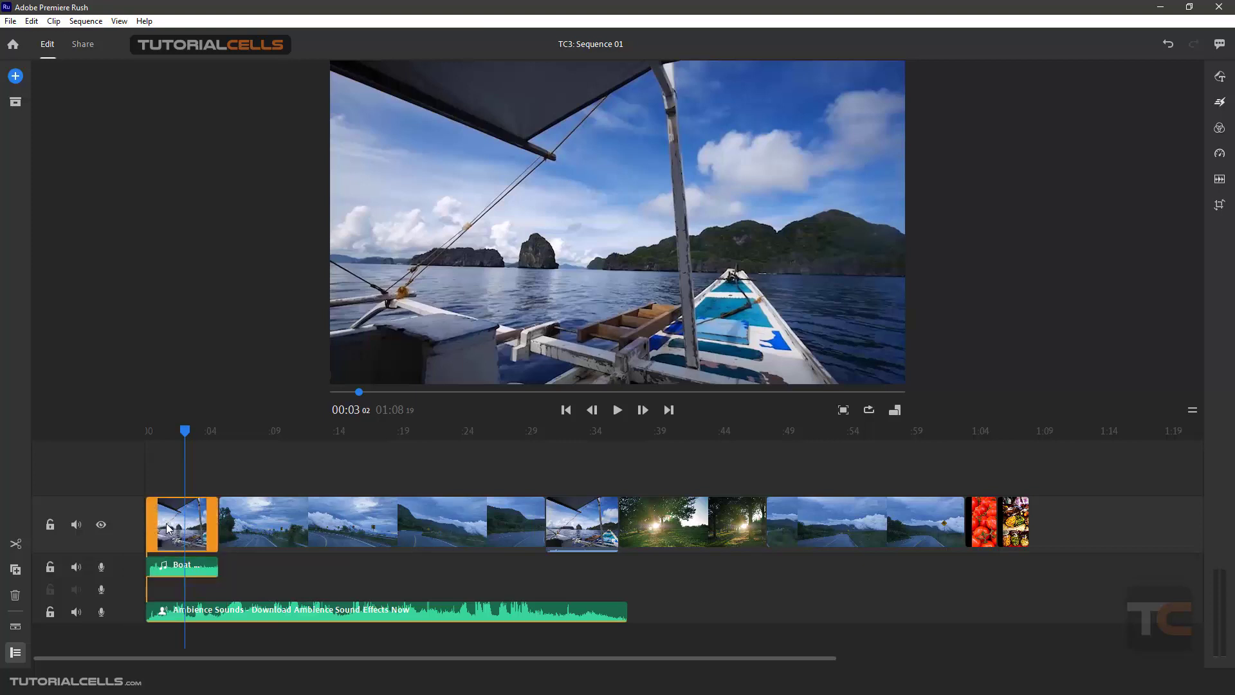
{"action": "left_click", "coordinate": [183, 569]}
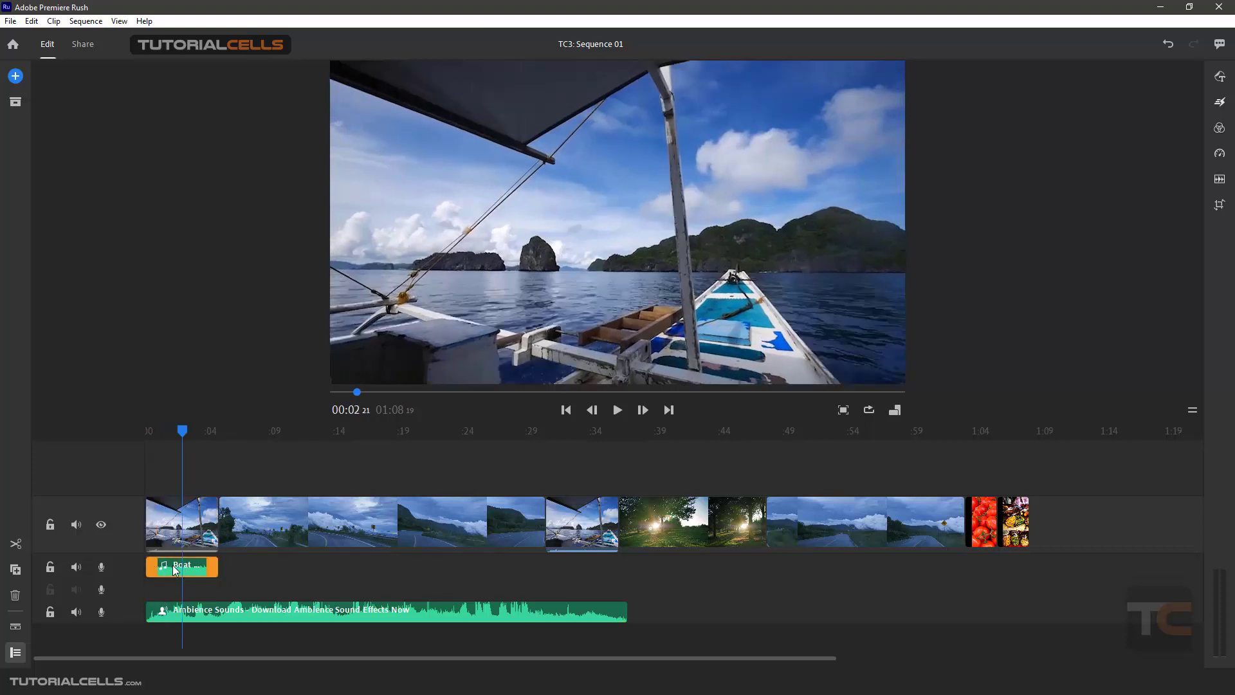
{"action": "mouse_move", "coordinate": [174, 569]}
{"action": "left_mouse_down"}
{"action": "mouse_move", "coordinate": [239, 572]}
{"action": "mouse_move", "coordinate": [177, 571]}
{"action": "left_mouse_up"}
{"action": "left_click", "coordinate": [172, 537]}
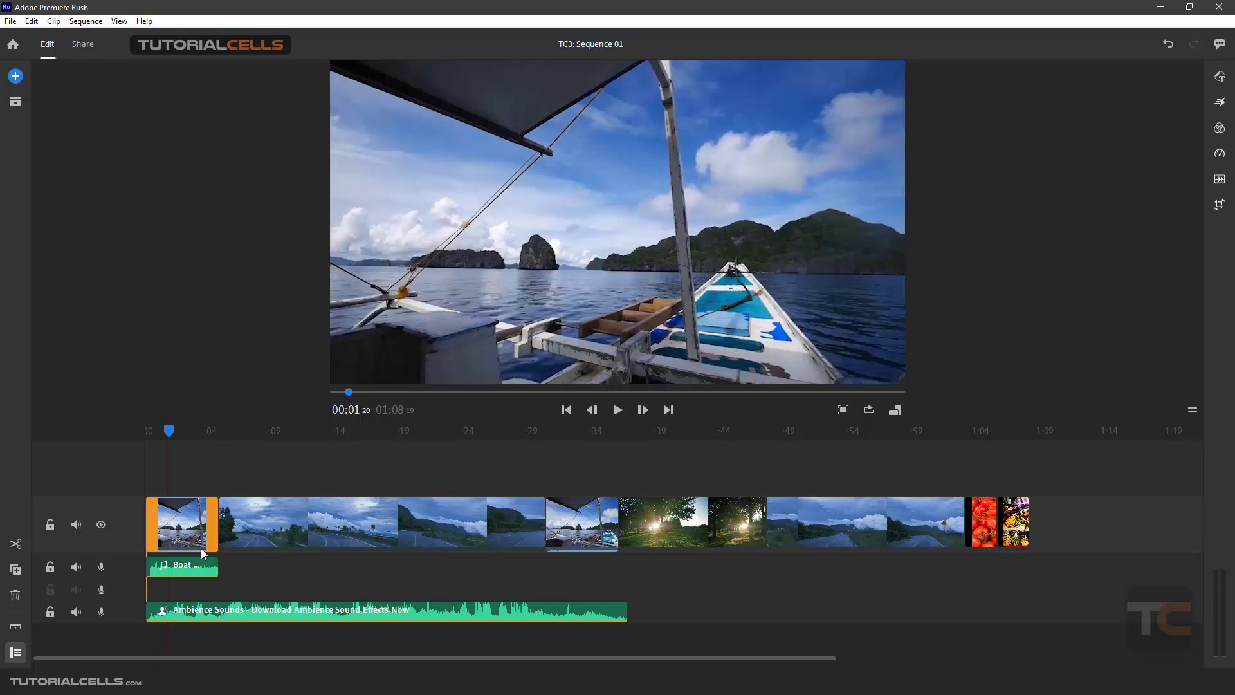
{"action": "left_click", "coordinate": [199, 571]}
{"action": "key", "text": "Delete"}
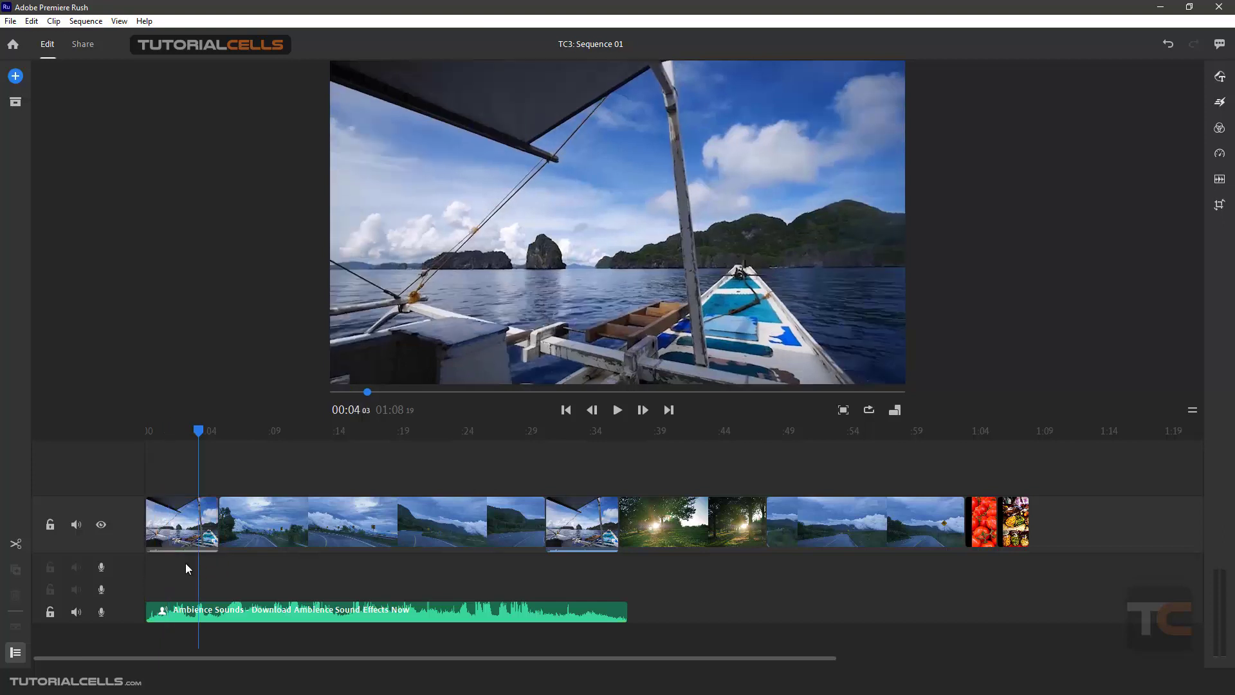
{"action": "left_click", "coordinate": [175, 537]}
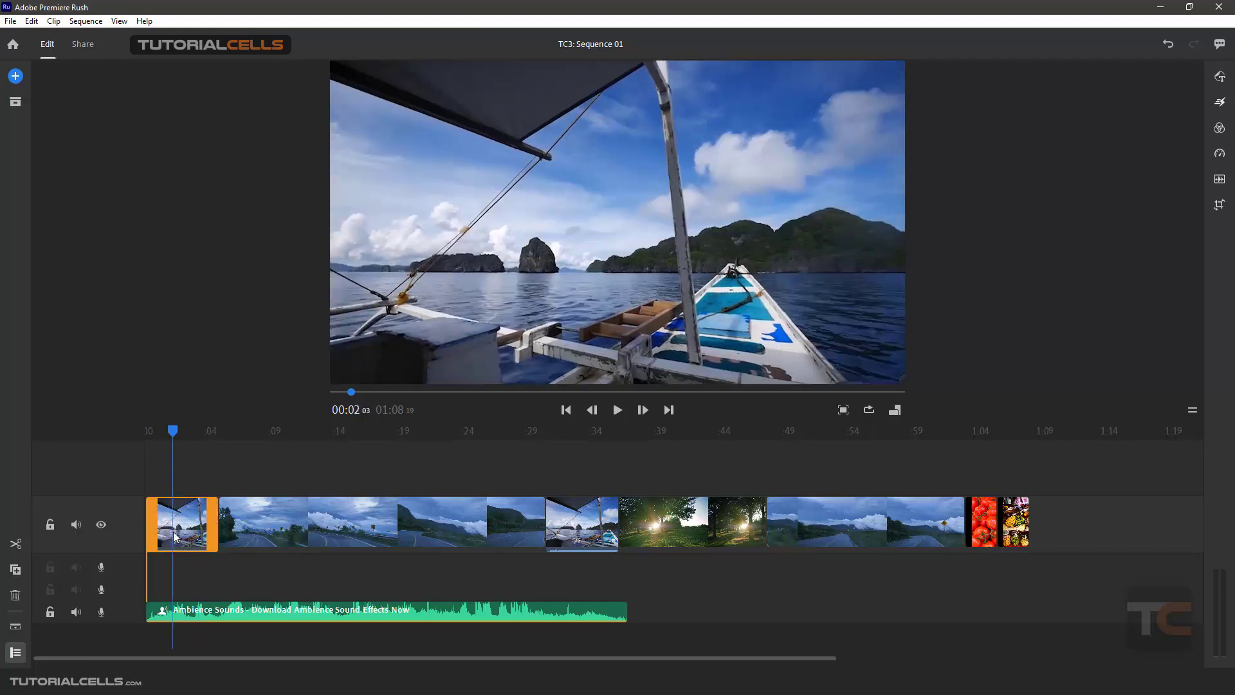
Step: Show linked audio beneath the clips, then separate and undo the first clip's audio
{"action": "left_click", "coordinate": [14, 628]}
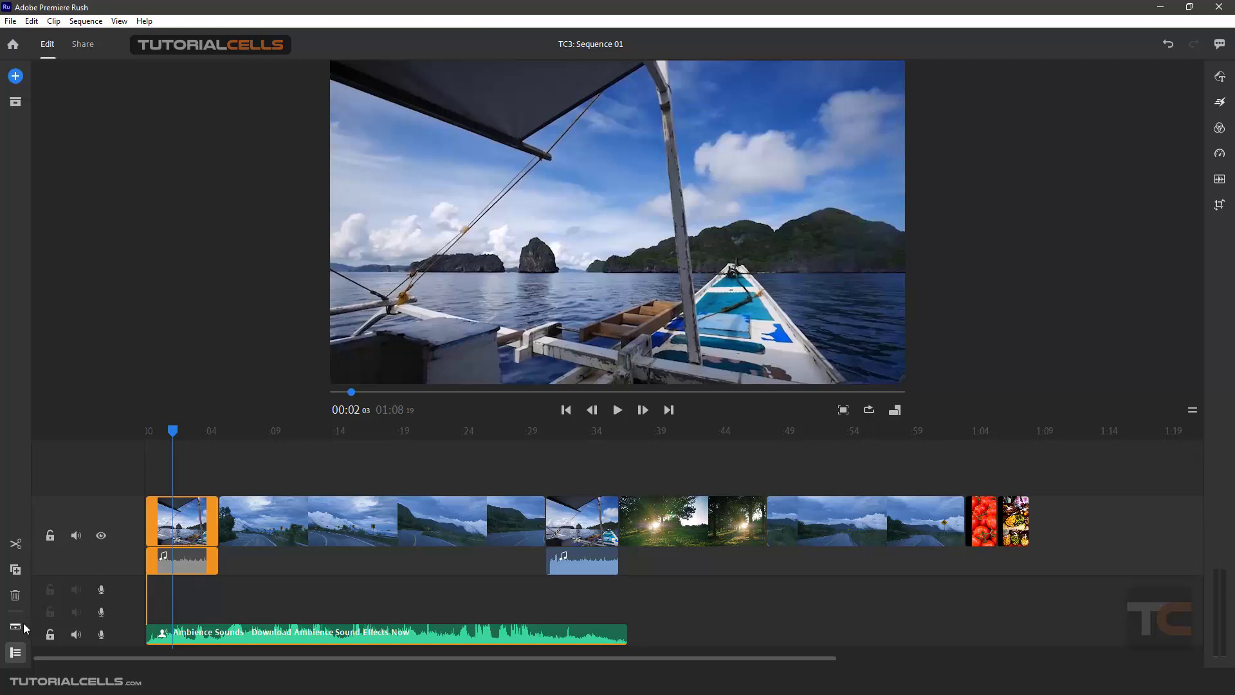
{"action": "right_click", "coordinate": [190, 530]}
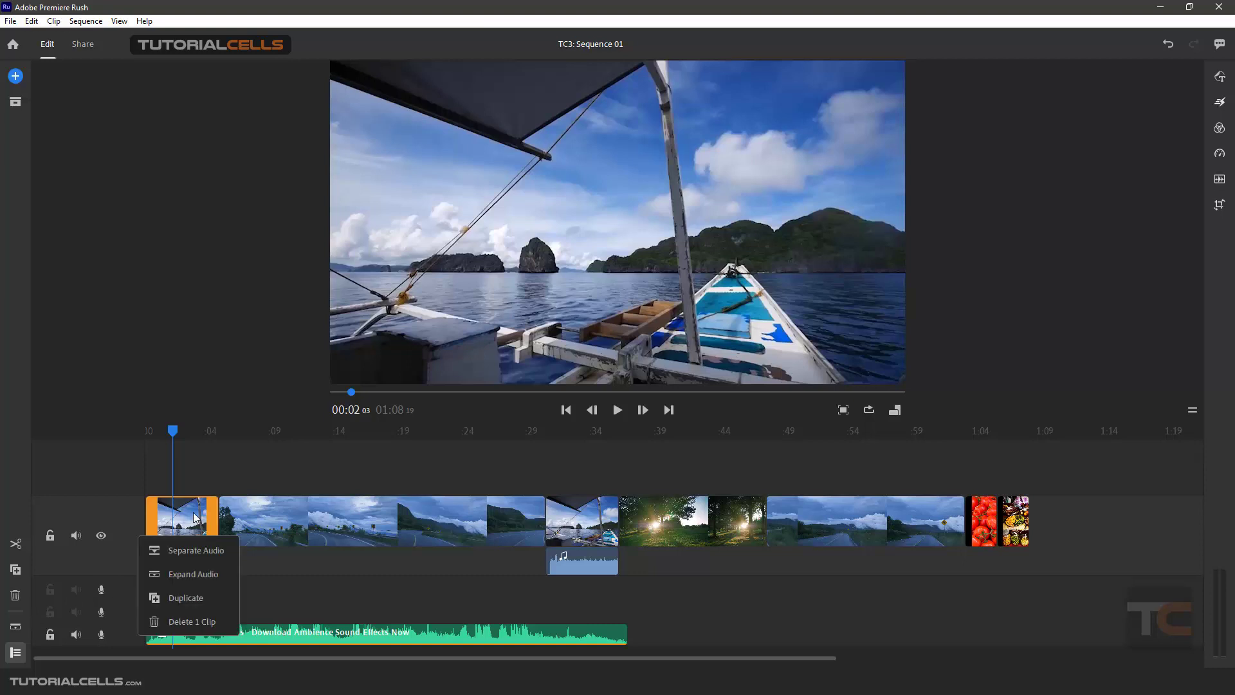
{"action": "left_click", "coordinate": [186, 549]}
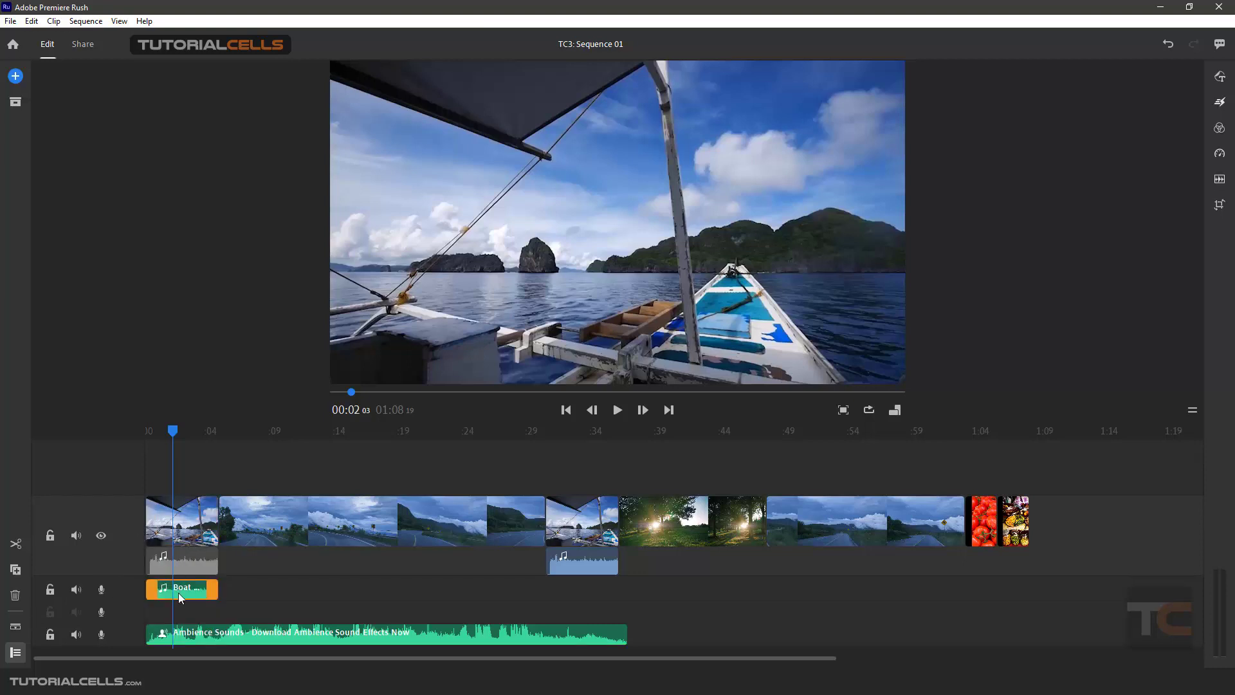
{"action": "key", "text": "Delete"}
{"action": "left_click", "coordinate": [187, 570]}
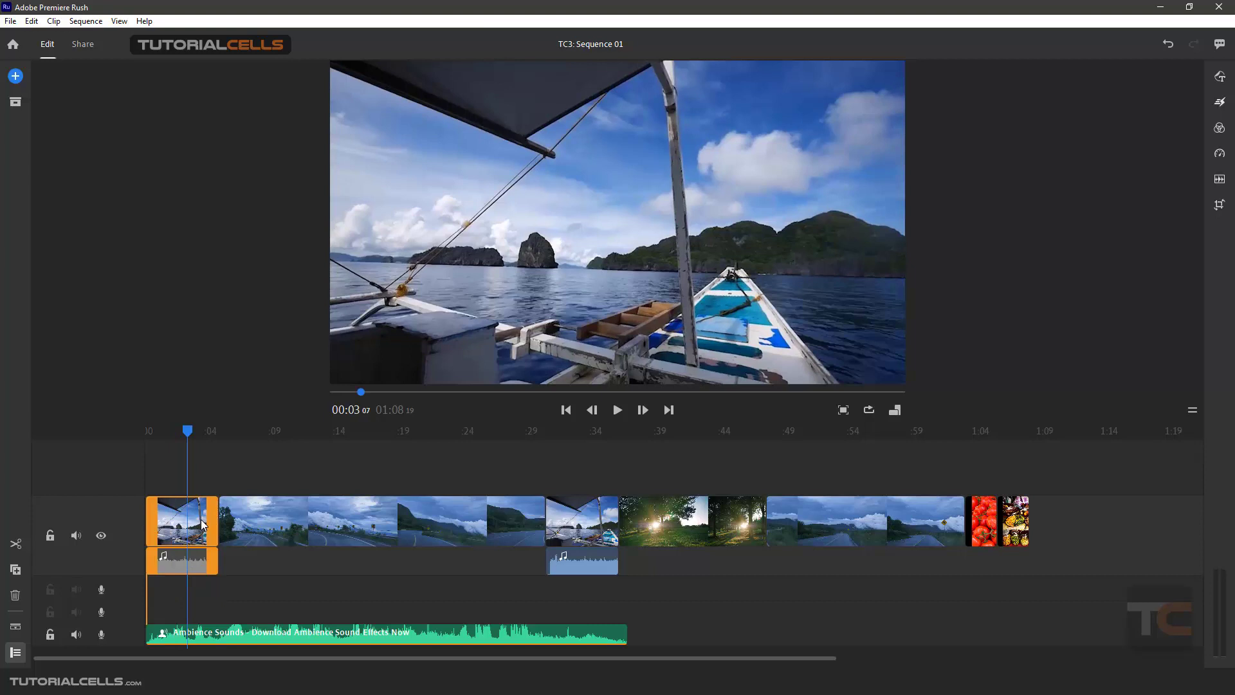
Step: Hide, then use Expand Audio on the first boat clip to show its waveform beneath it
{"action": "right_click", "coordinate": [202, 524]}
{"action": "left_click", "coordinate": [202, 565]}
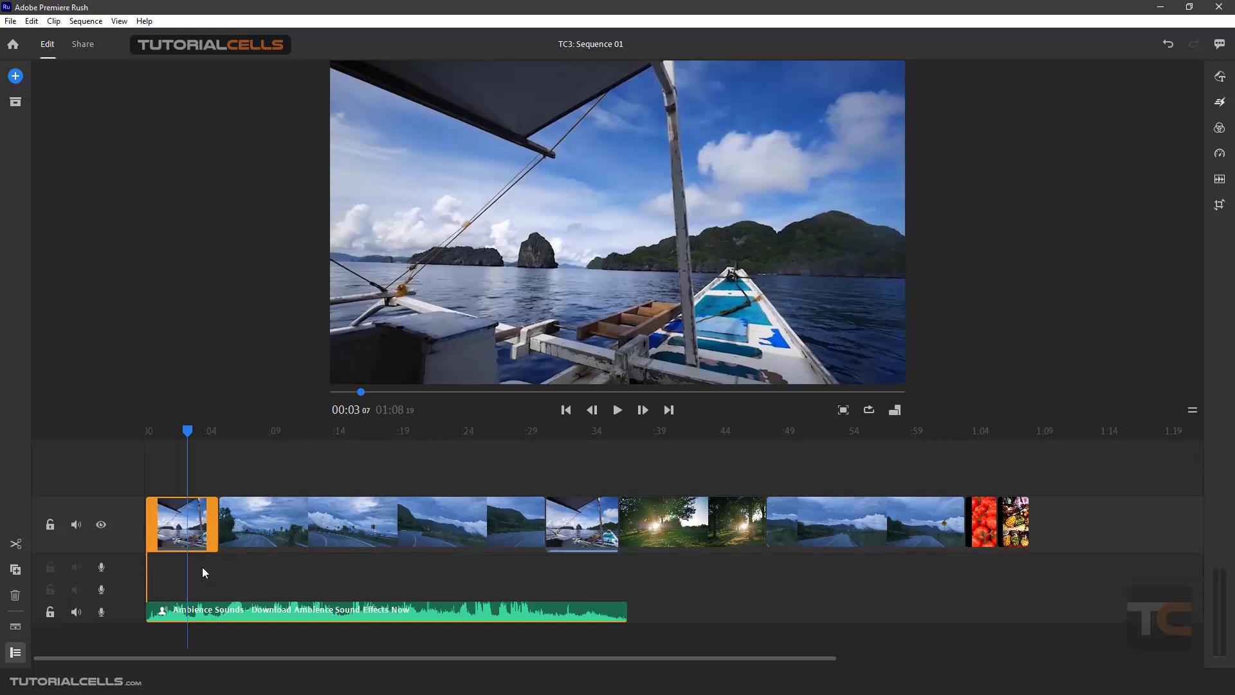
{"action": "right_click", "coordinate": [205, 518]}
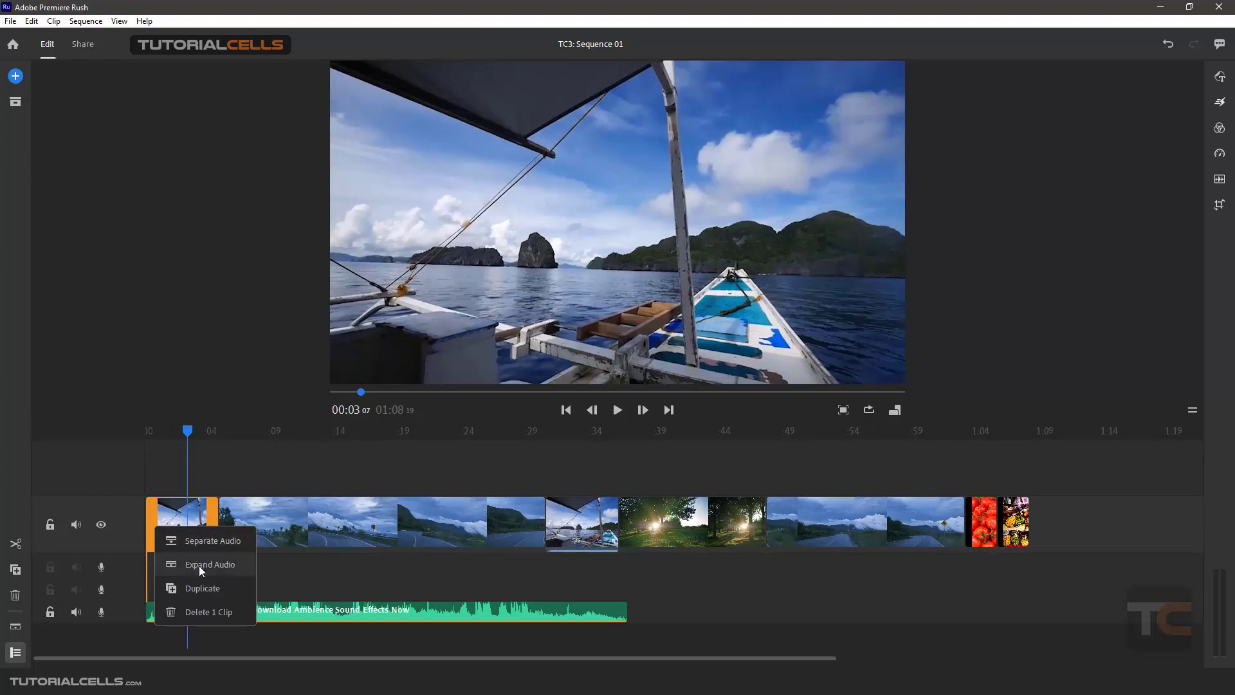
{"action": "left_click", "coordinate": [199, 566]}
{"action": "right_click", "coordinate": [199, 531]}
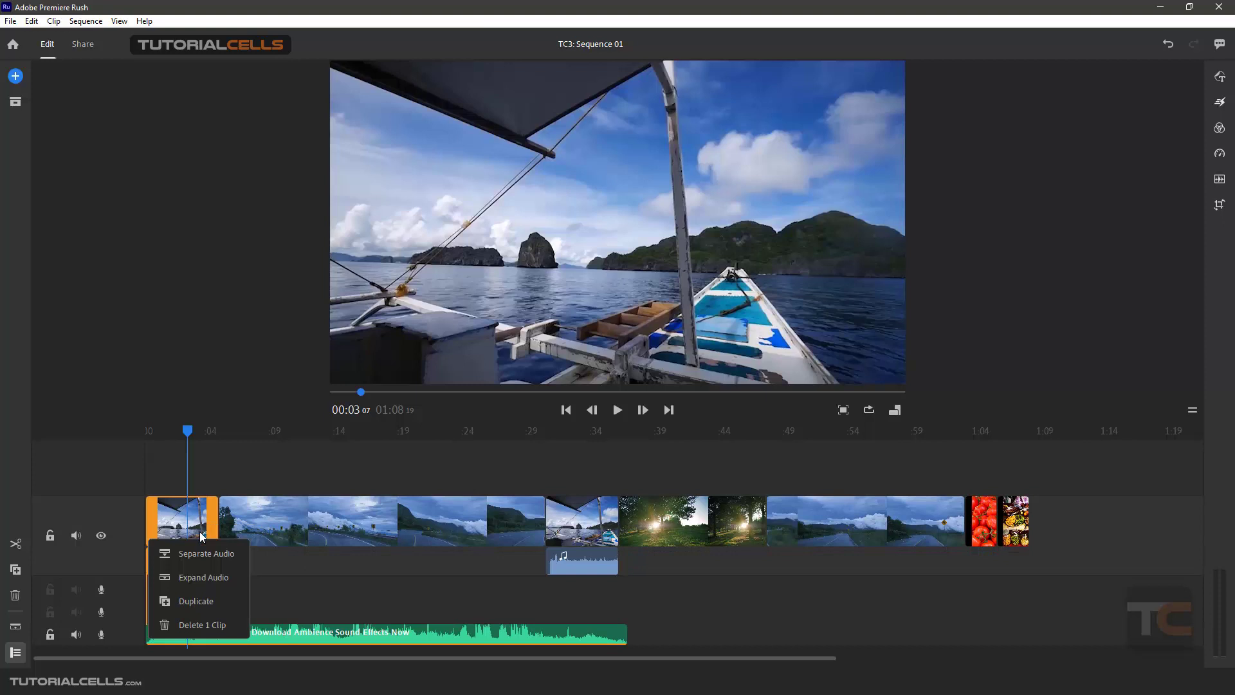
Step: Preview the road clip full screen, return to the editor, and enable Loop Playback
{"action": "left_click", "coordinate": [304, 595]}
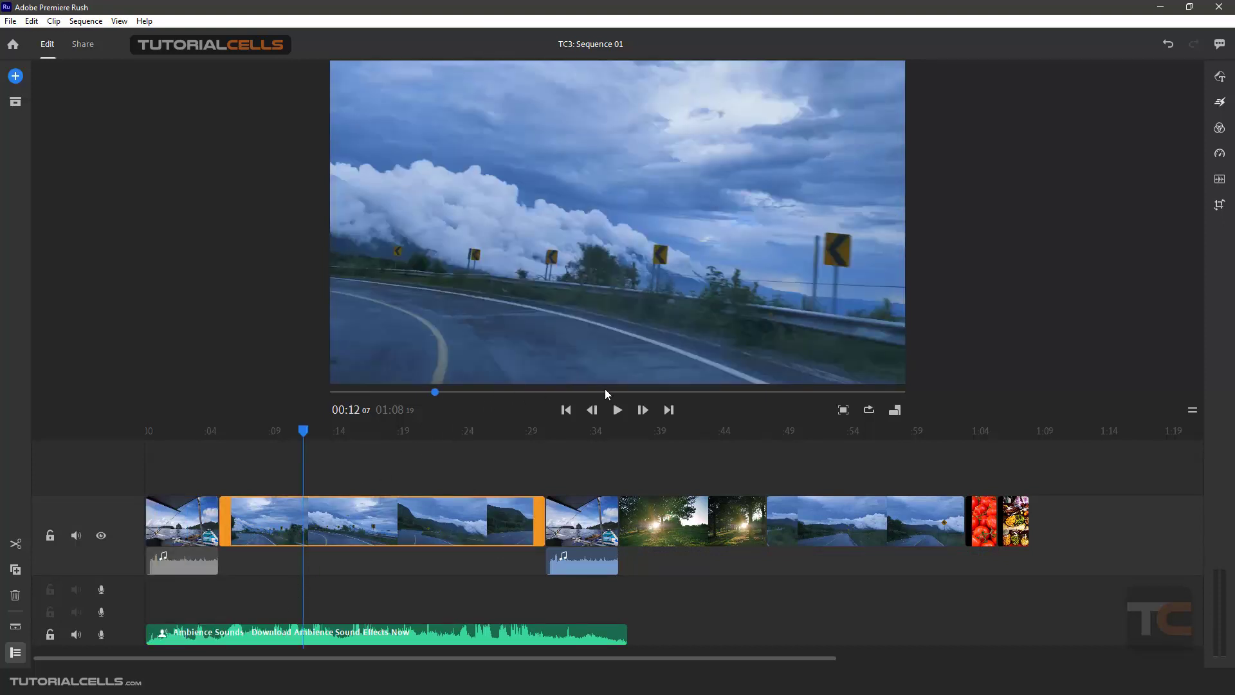
{"action": "left_click", "coordinate": [842, 412]}
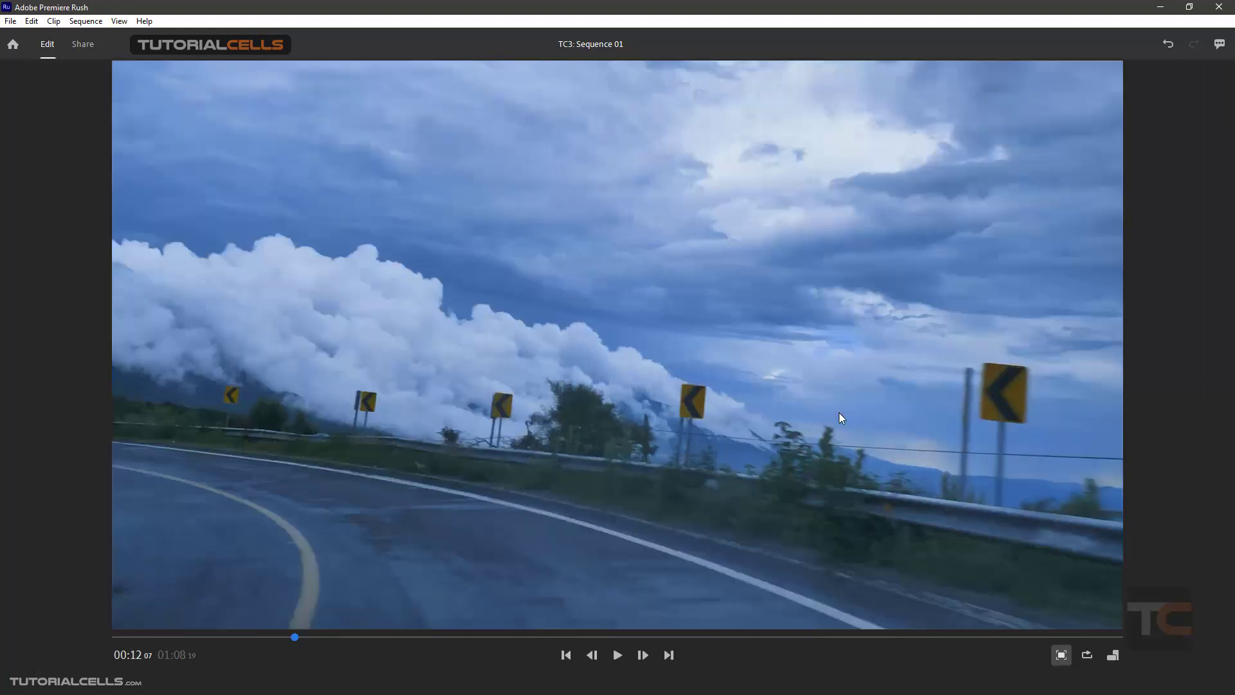
{"action": "left_click", "coordinate": [1061, 654]}
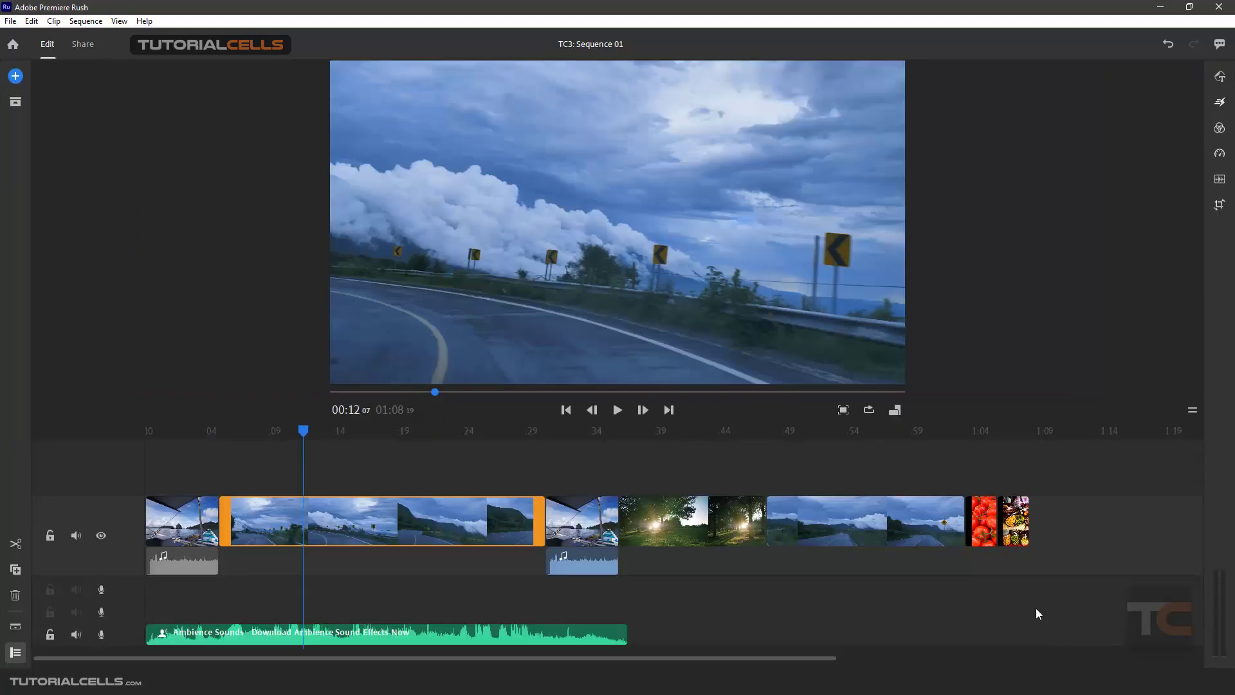
{"action": "left_click", "coordinate": [869, 409]}
Step: Switch the sequence to 9:16, scrub to about 00:26, and briefly open the Effects panel
{"action": "left_click", "coordinate": [896, 410]}
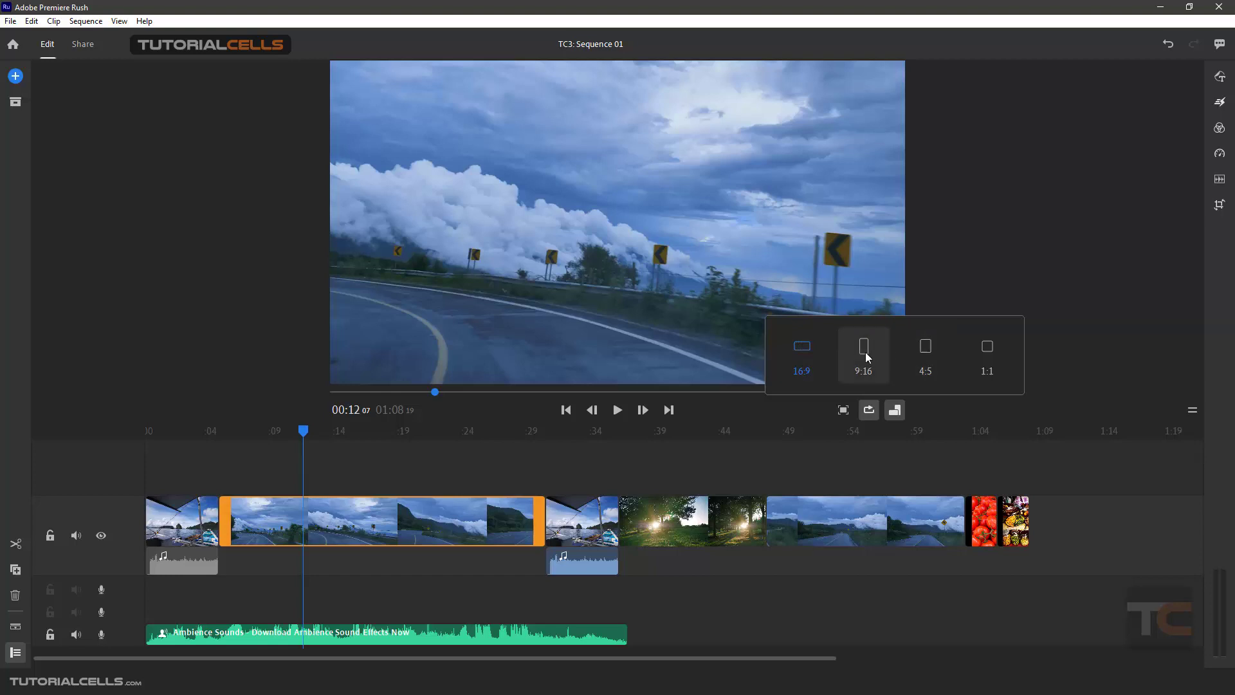
{"action": "left_click", "coordinate": [864, 355]}
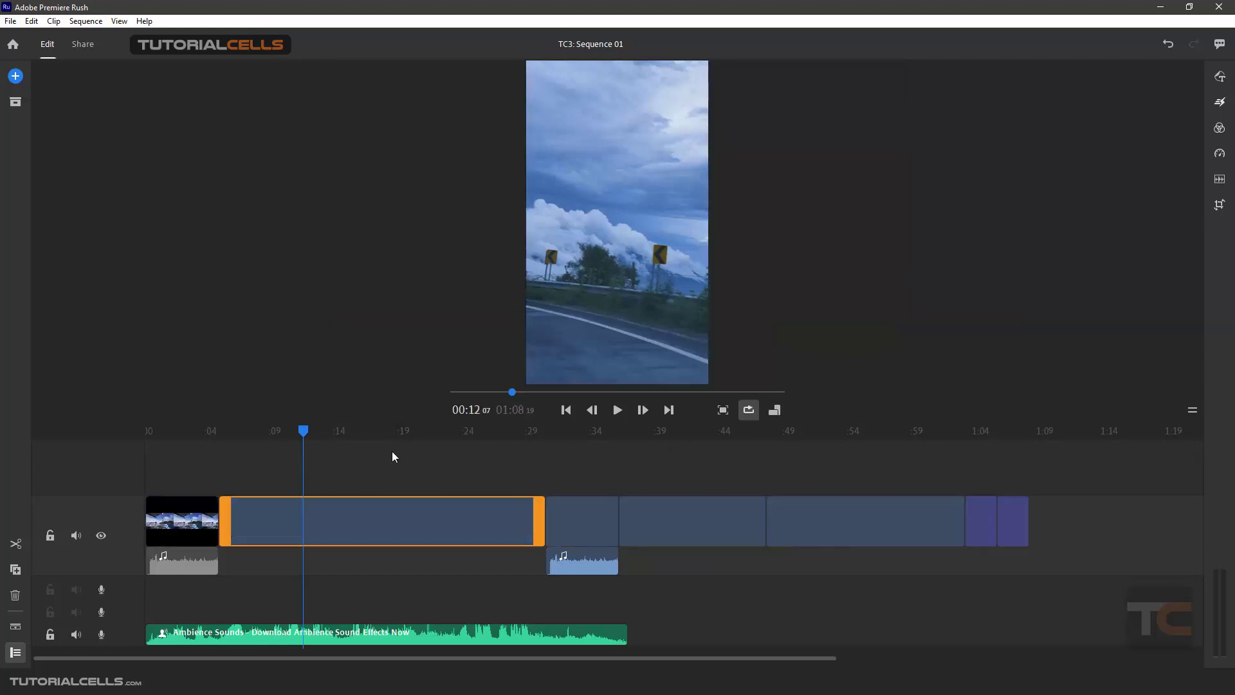
{"action": "left_click_drag", "start_coordinate": [305, 429], "coordinate": [498, 433]}
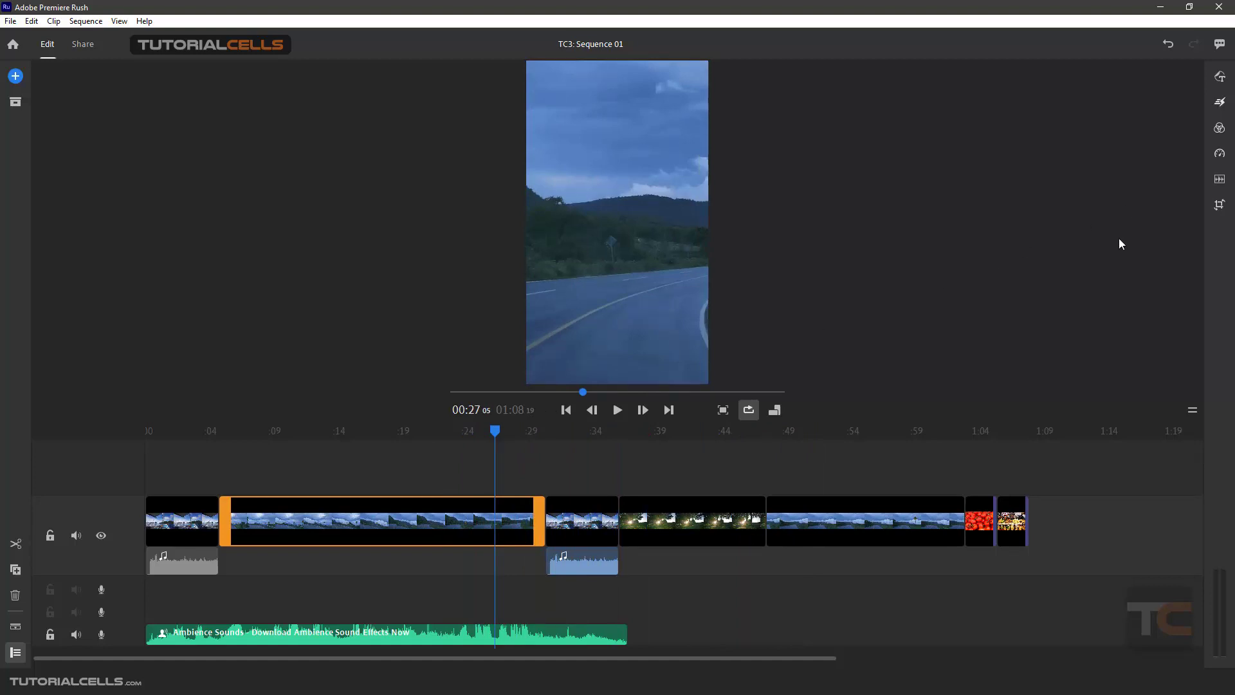
{"action": "left_click", "coordinate": [1220, 102]}
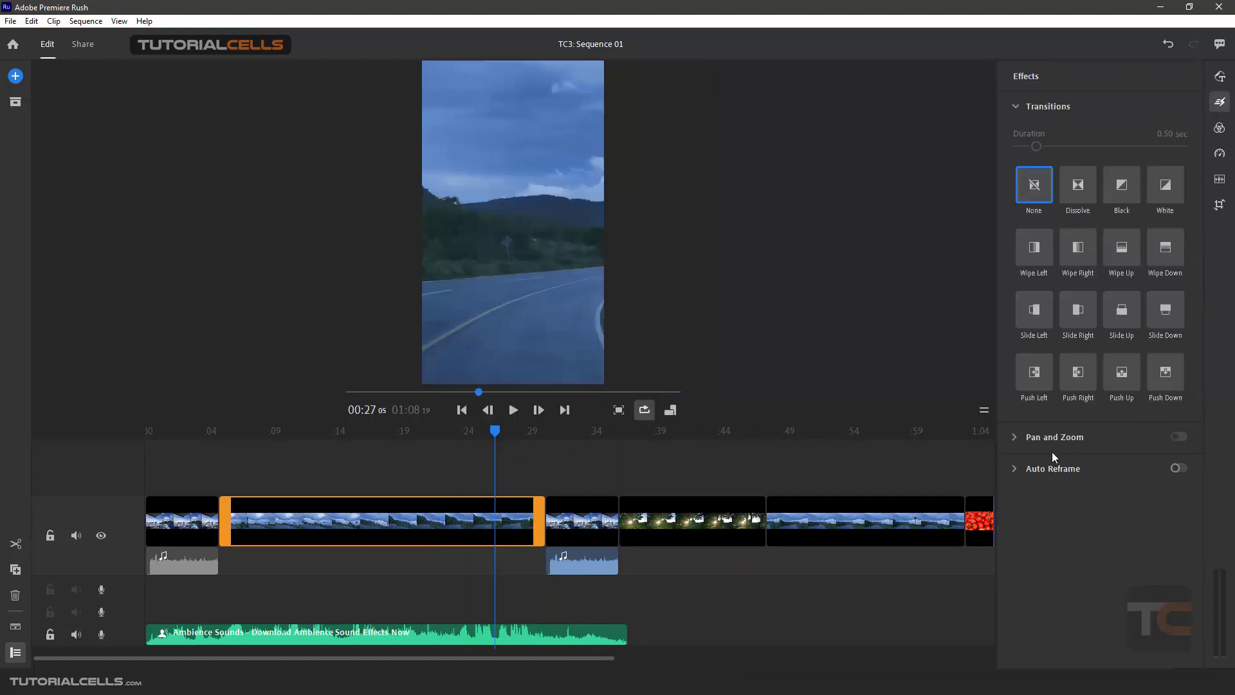
{"action": "left_click", "coordinate": [1218, 104]}
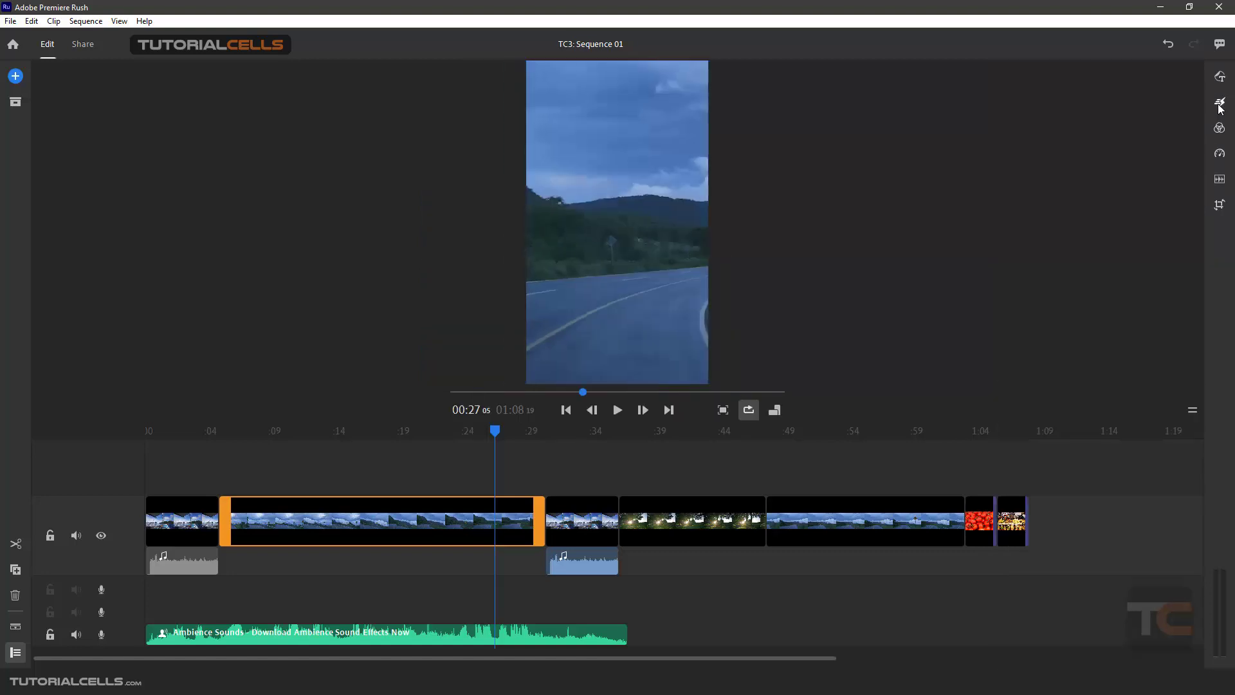
Step: With the playhead at 00:34 on the boat clip, set the sequence aspect ratio to 4:5
{"action": "left_click", "coordinate": [586, 433]}
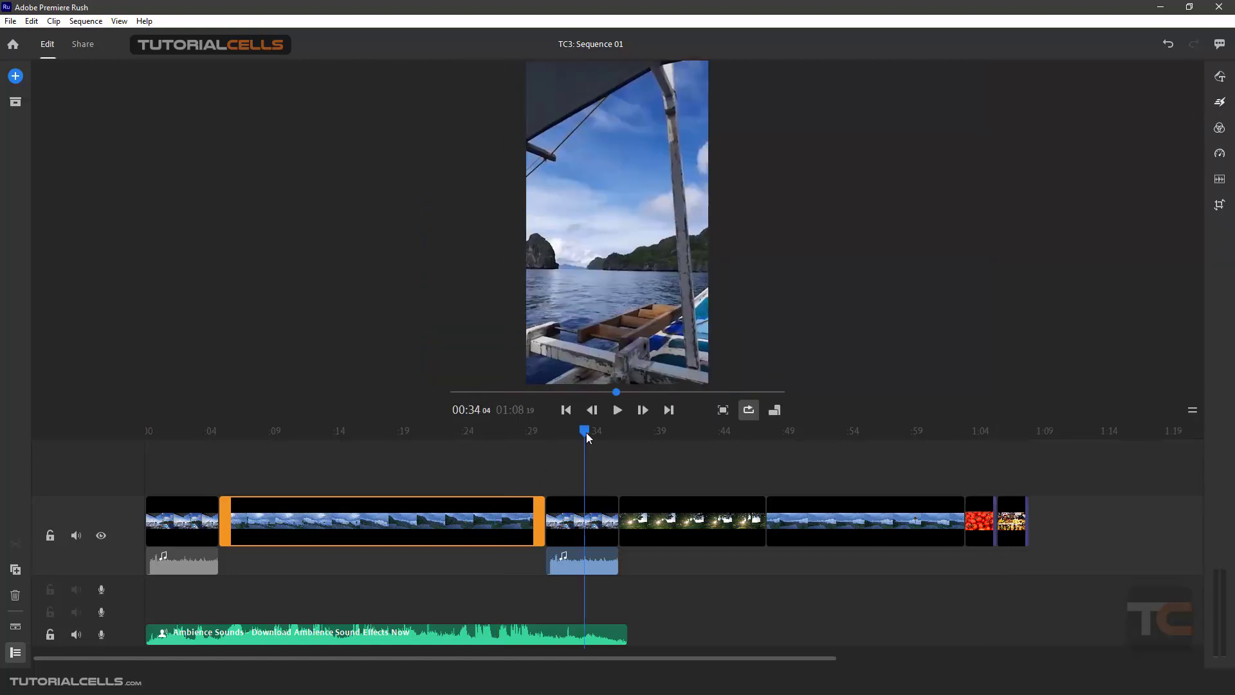
{"action": "left_click", "coordinate": [774, 411]}
{"action": "left_click", "coordinate": [797, 364]}
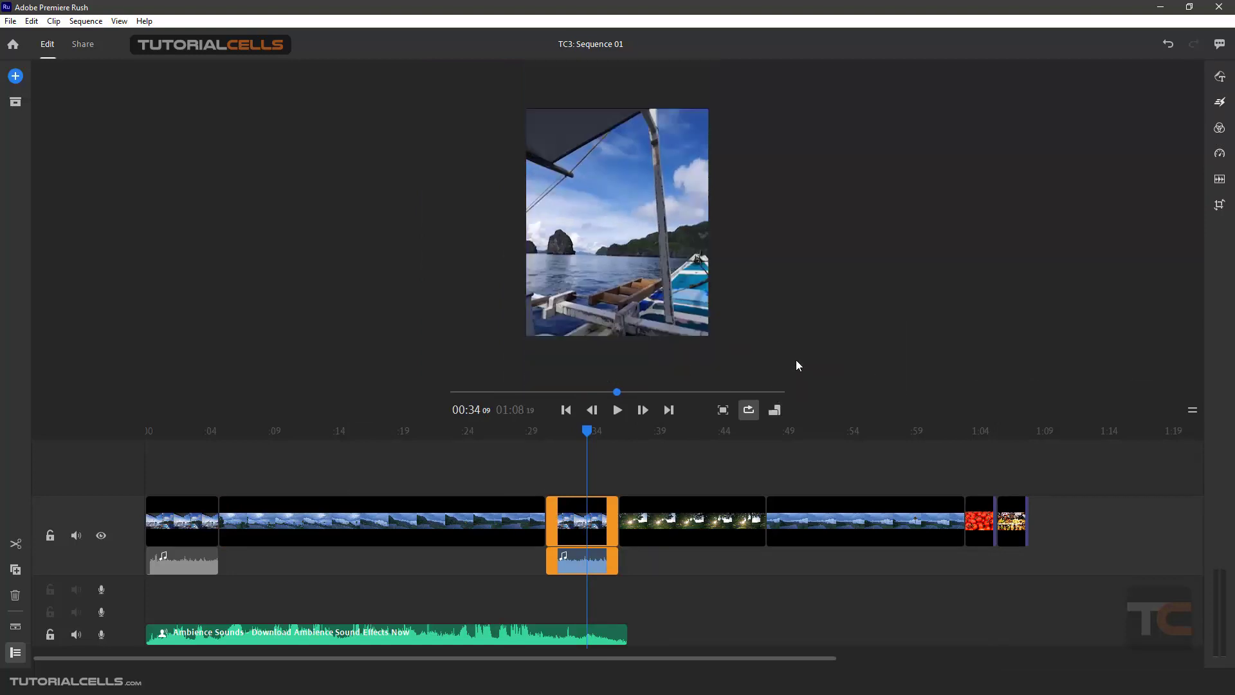
Step: Switch the sequence to square 1:1, then scrub the road clip from 00:27 to 00:30
{"action": "left_click", "coordinate": [774, 410]}
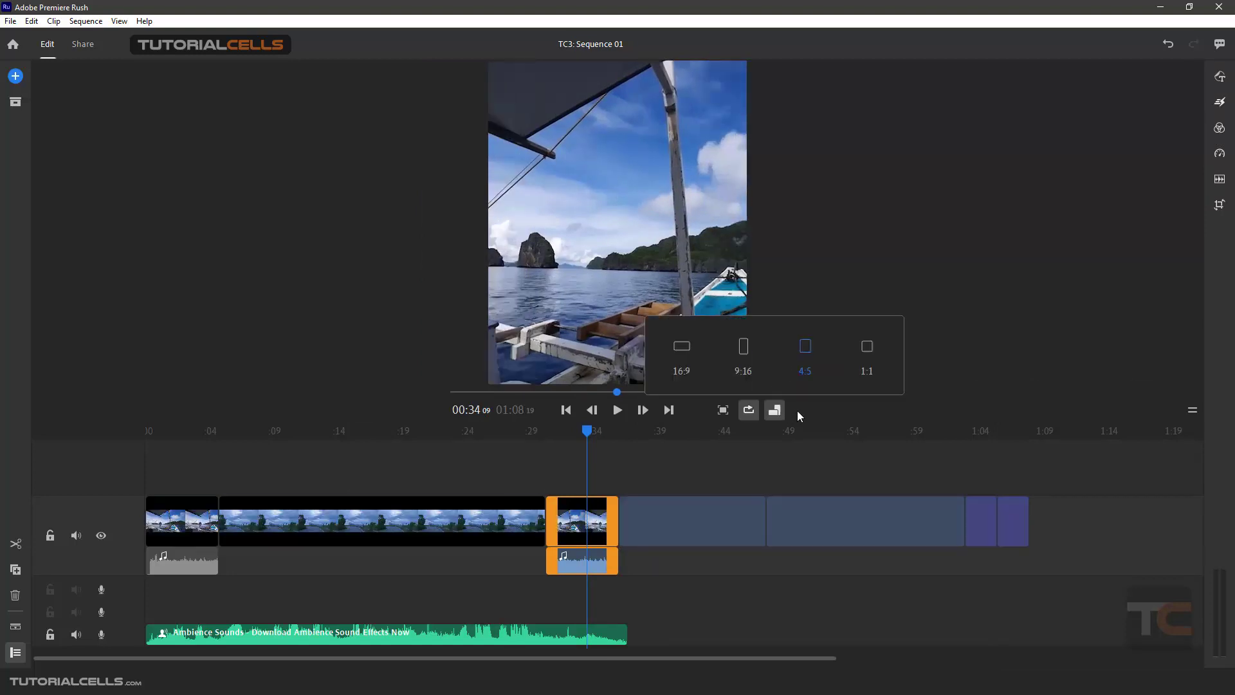
{"action": "left_click", "coordinate": [869, 353]}
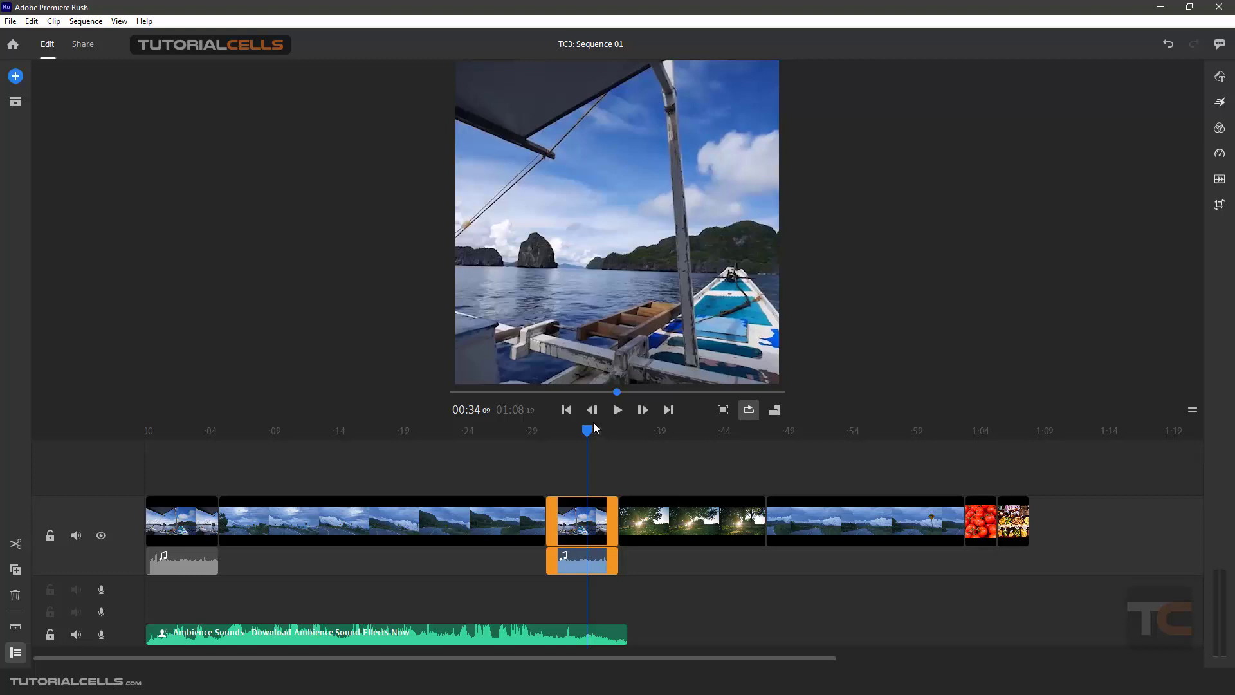
{"action": "left_click_drag", "start_coordinate": [591, 432], "coordinate": [347, 450]}
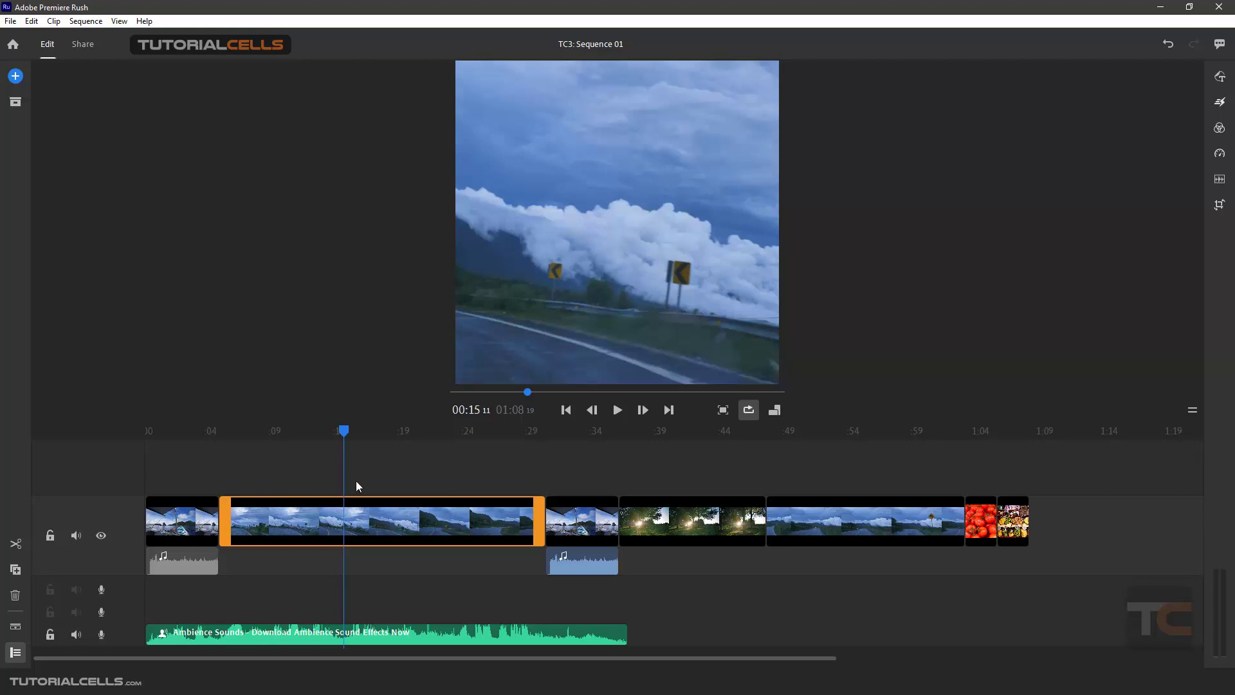
{"action": "left_click_drag", "start_coordinate": [352, 434], "coordinate": [682, 420]}
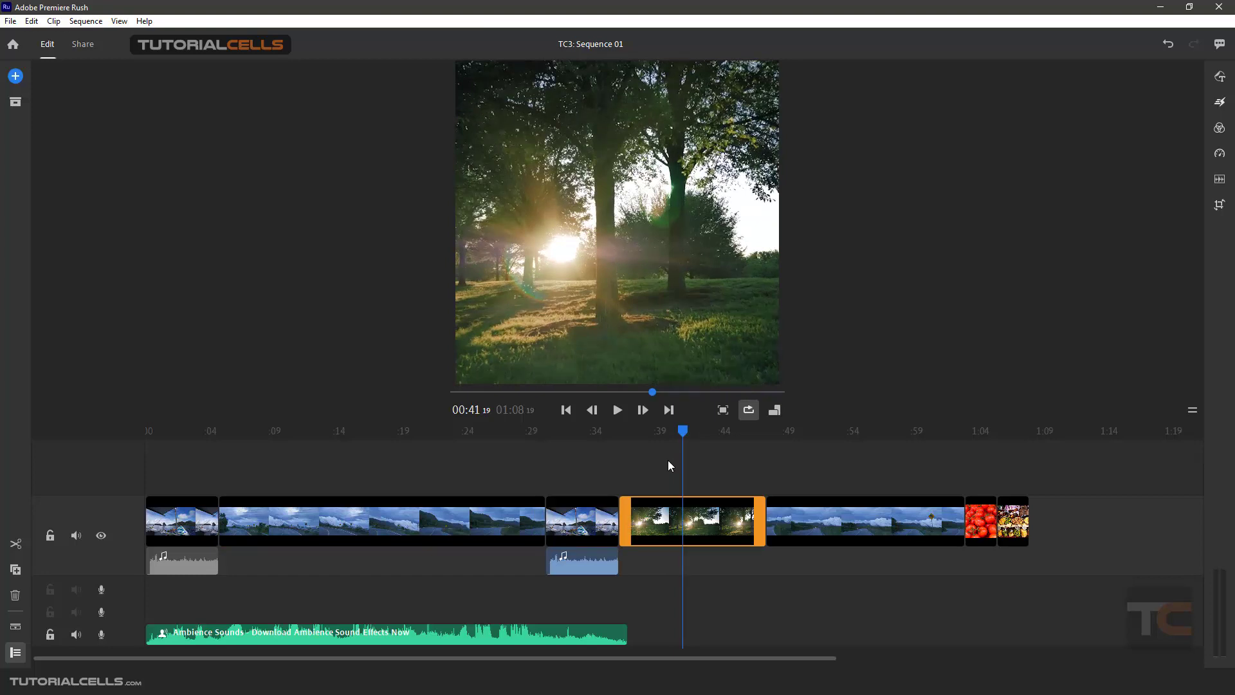
{"action": "left_click", "coordinate": [72, 44]}
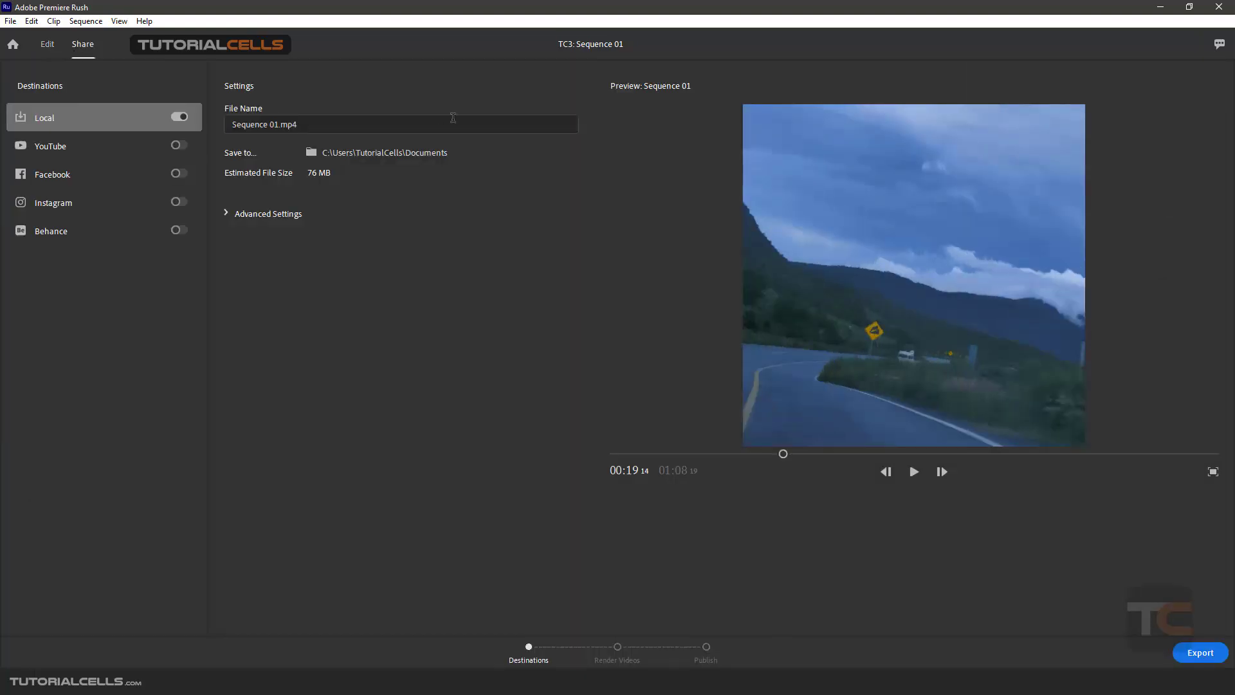
{"action": "left_click", "coordinate": [48, 45]}
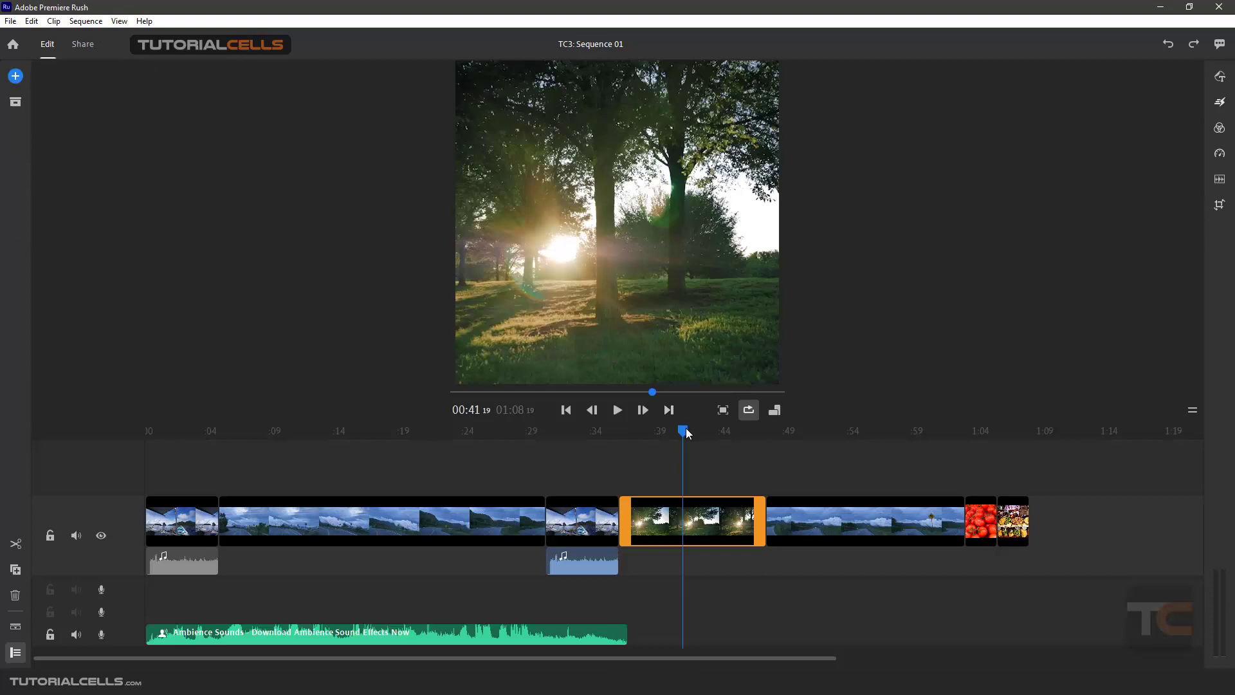
{"action": "left_click_drag", "start_coordinate": [683, 431], "coordinate": [834, 431]}
{"action": "left_click", "coordinate": [463, 520]}
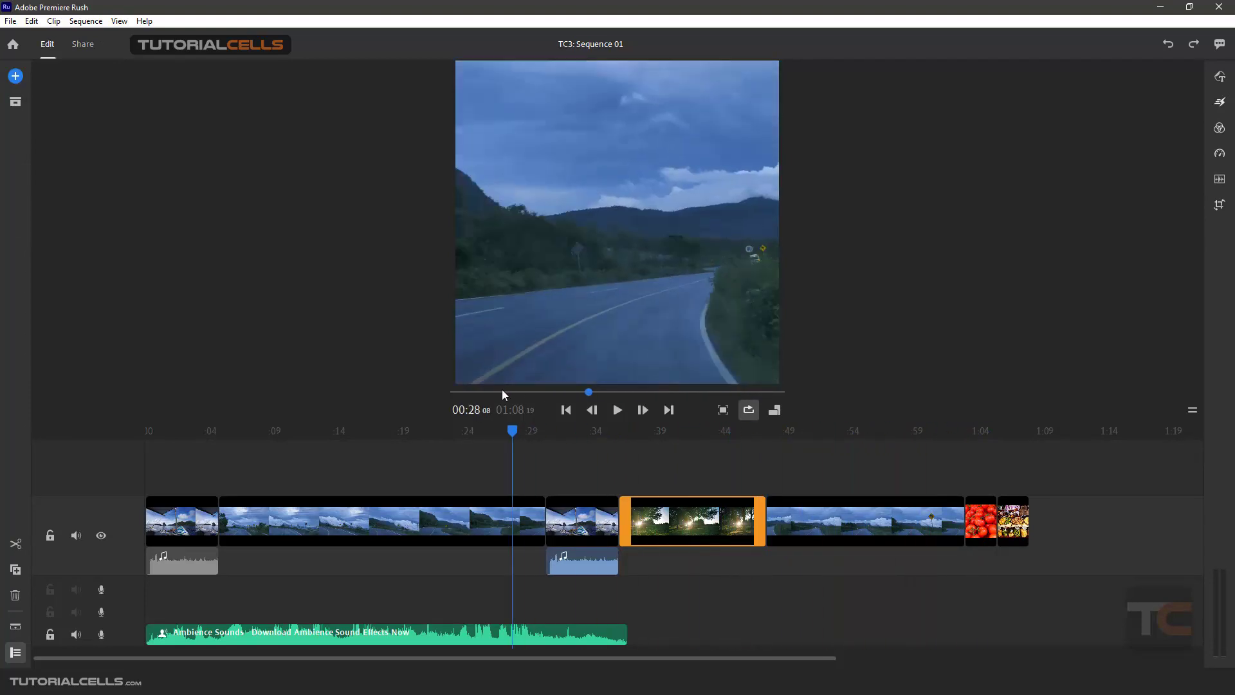